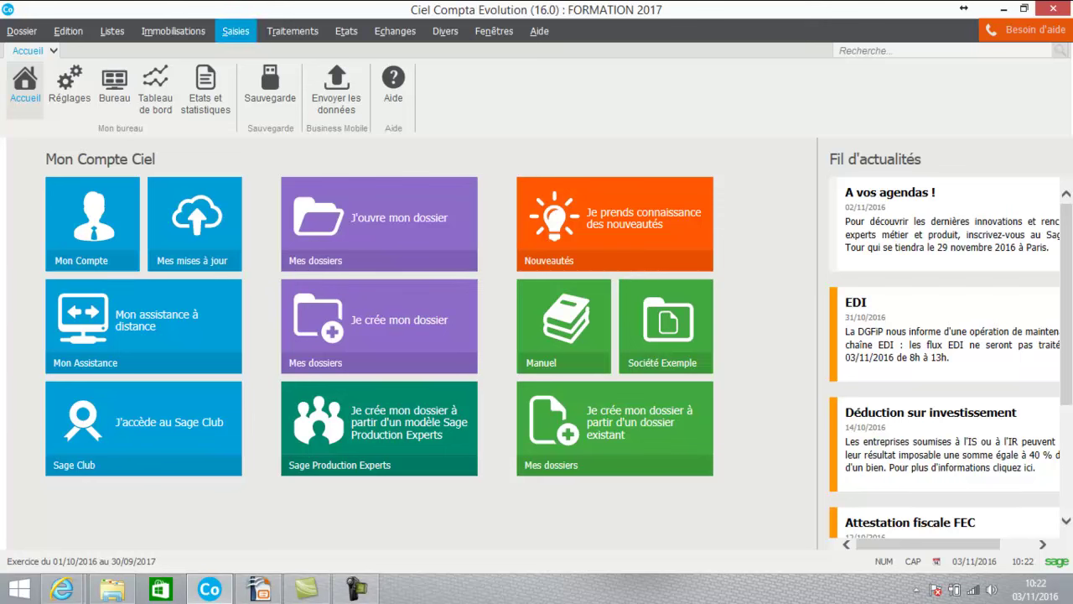
- Open the Saisie standard window to record a new accounting entry
key(alt+s)
key(Down)
key(Down)
key(Down)
key(Down)
key(Down)
key(Down)
key(Down)
key(Down)
key(Down)
key(Down)
key(Down)
key(Down)
key(Down)
key(Down)
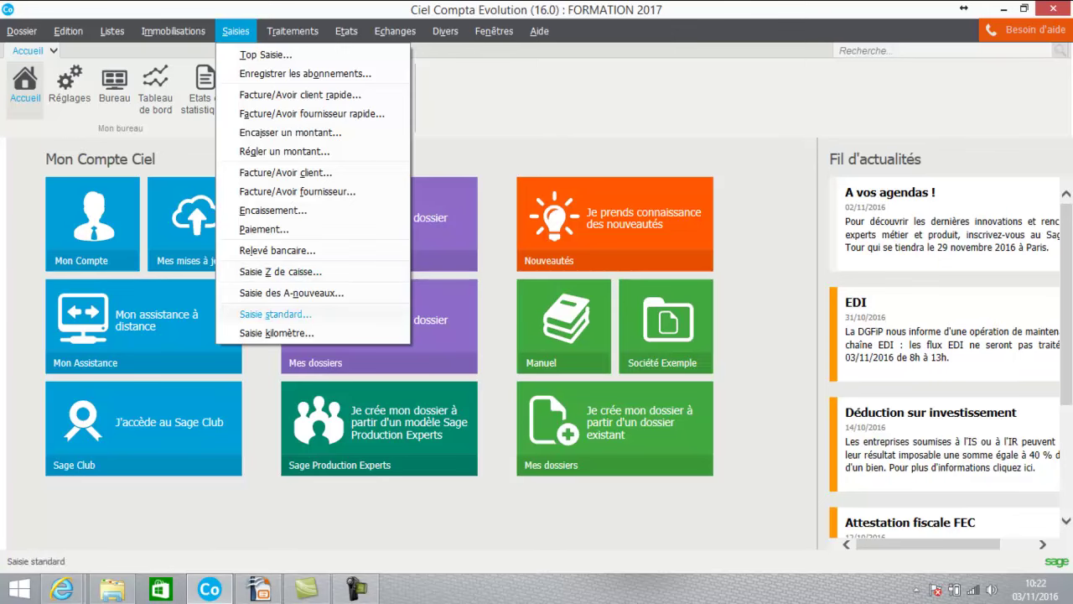
key(Return)
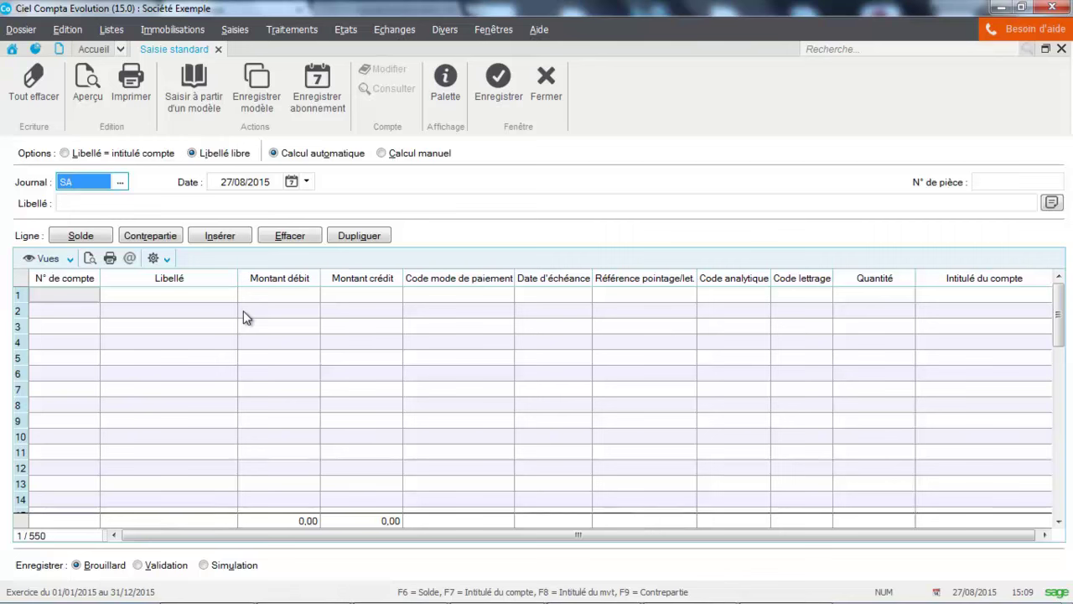
click(242, 32)
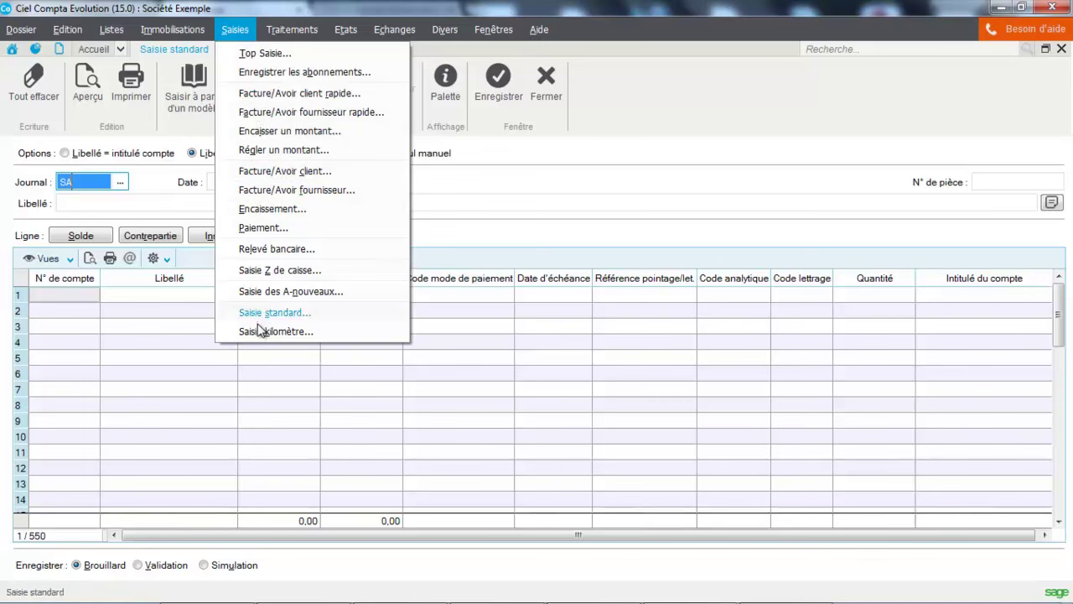
- Enter "Ecriture de paye" as the label of the entry in journal SA
click(150, 208)
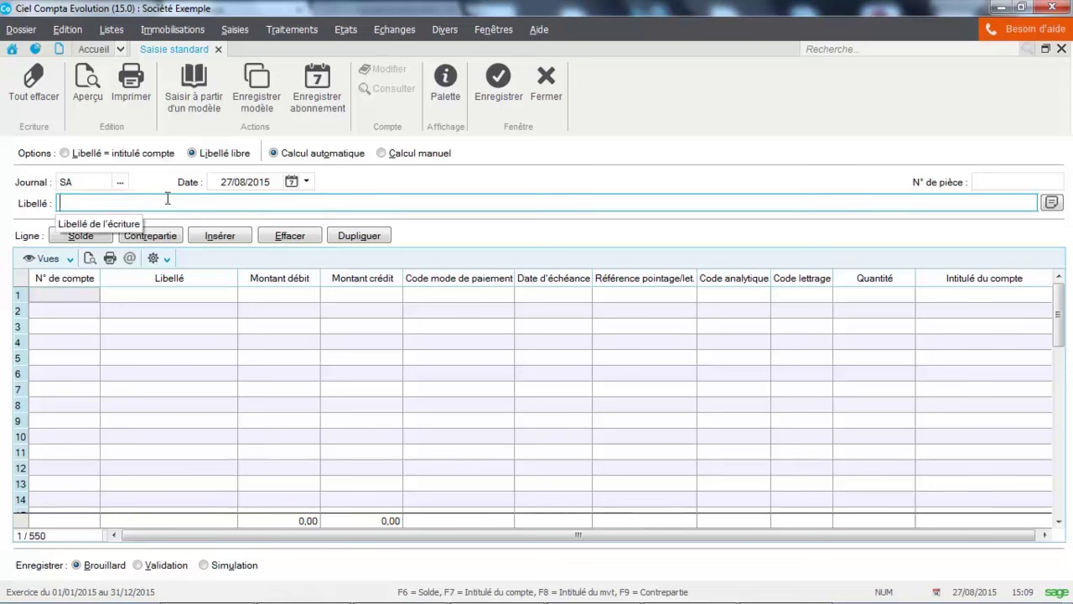
text(Ecit)
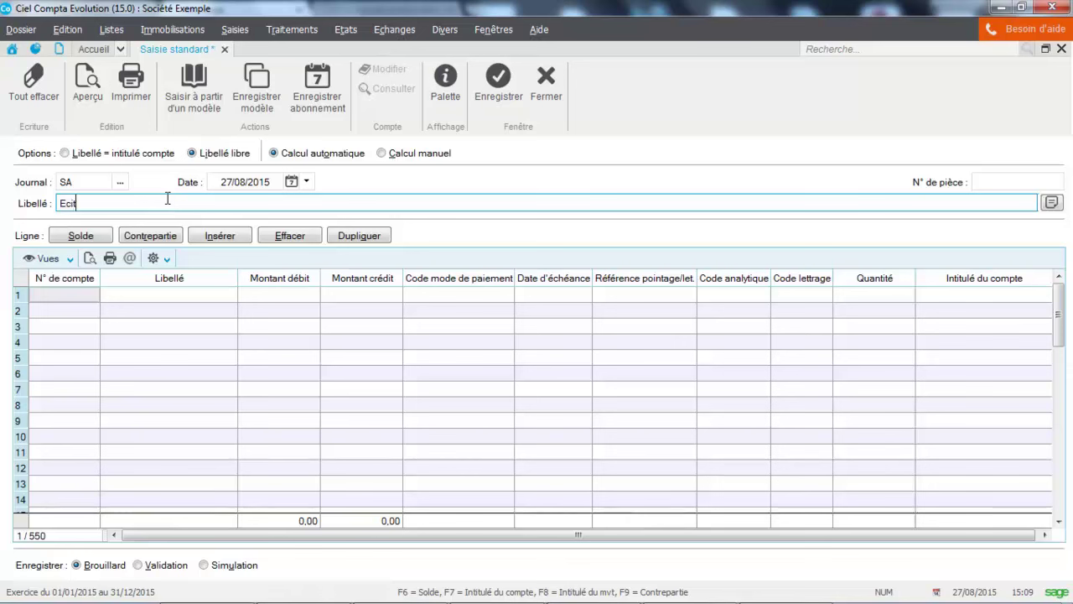
text(rue de paye)
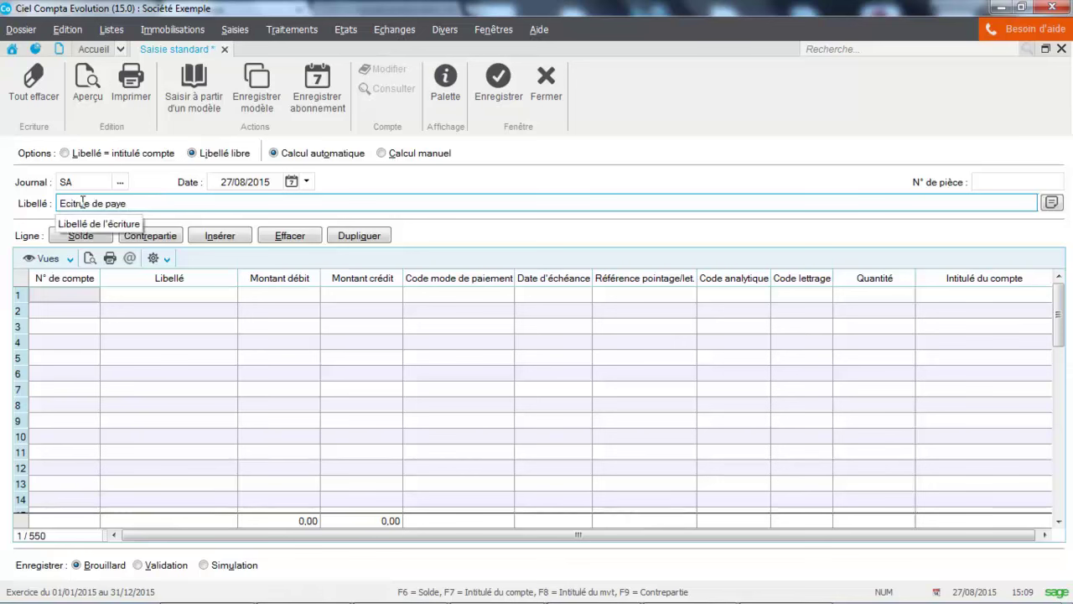
- Fill line 1 of the entry with account 641000 and a debit amount of 2 000,00
click(70, 291)
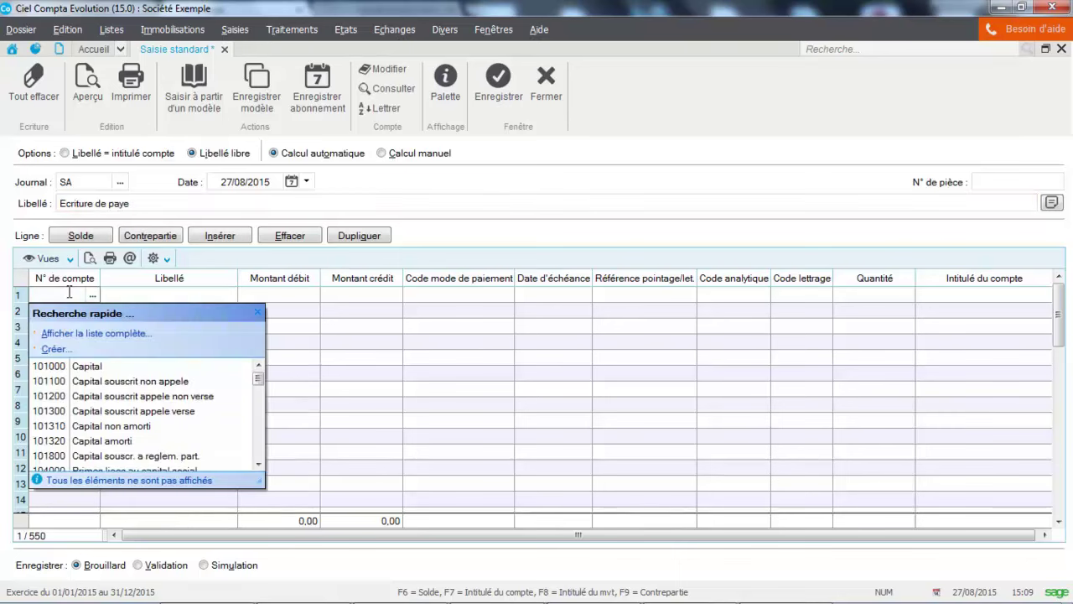
key(Caps_Lock)
text(641000)
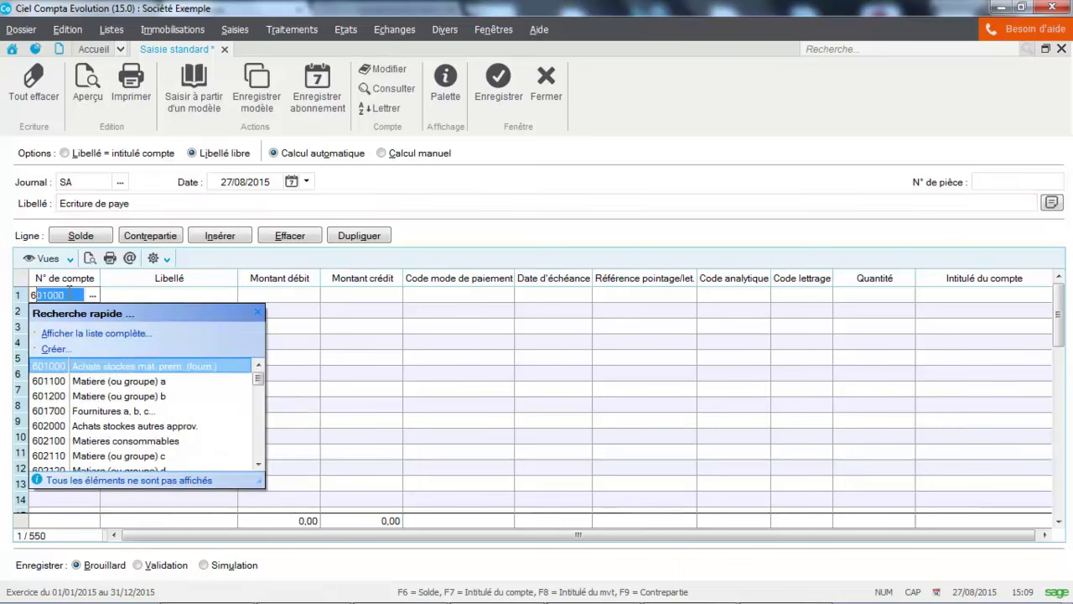
key(Return)
key(Return)
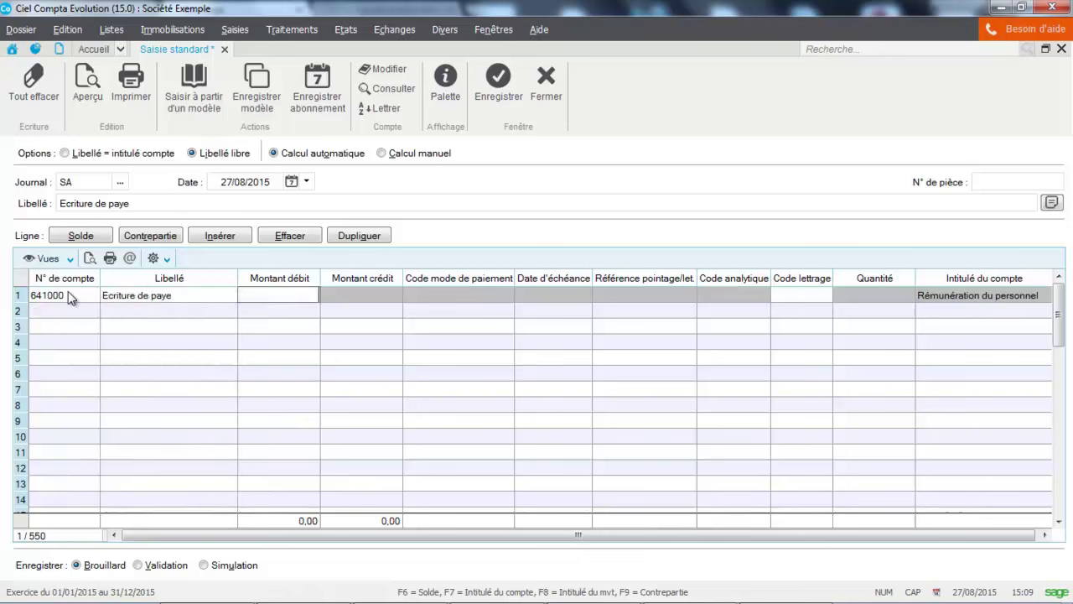
text(2 00)
text(00)
key(Return)
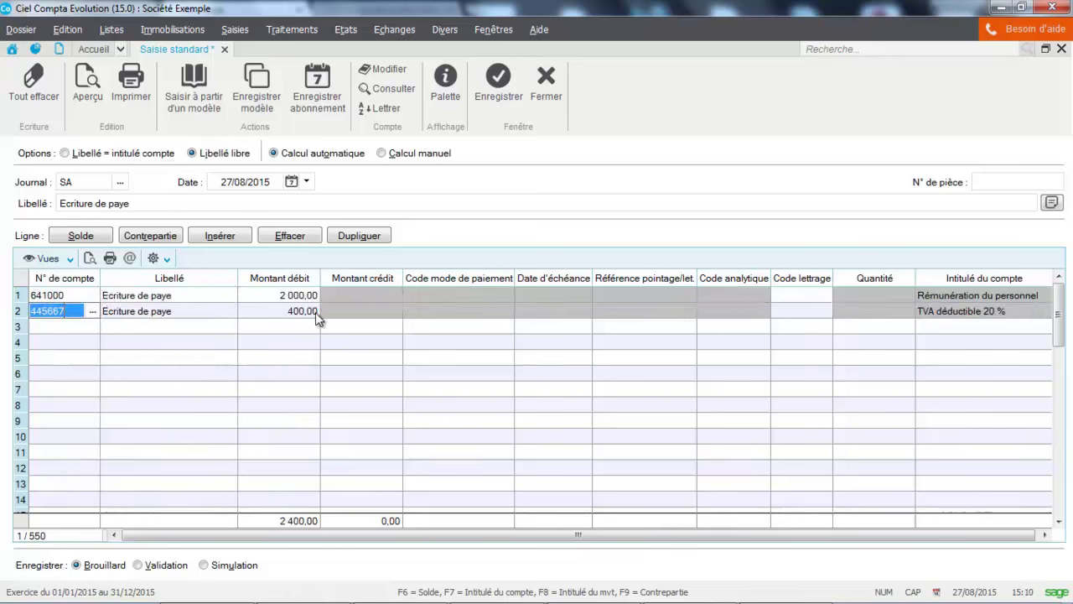
- Change line 2 to account 431000, clear its debit amount and enter a credit of 200,00
text(4)
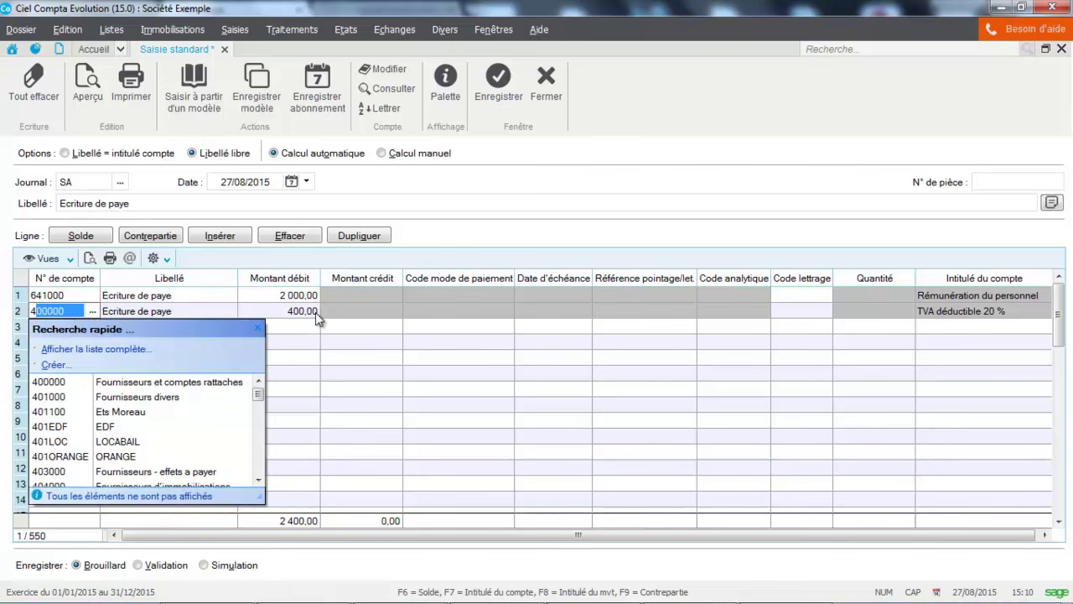
text(31)
key(Return)
key(Return)
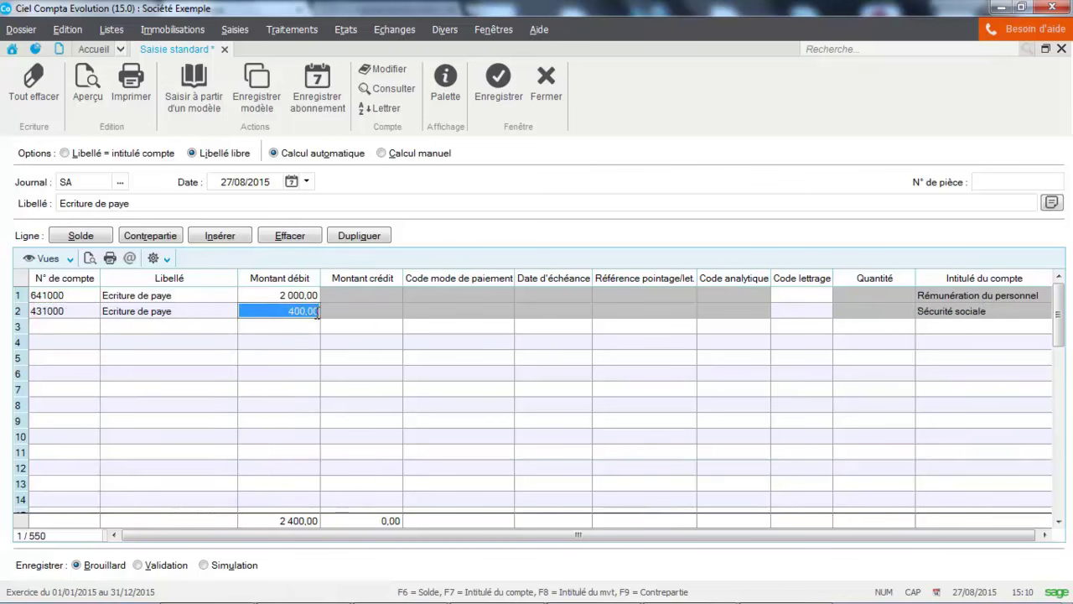
key(Delete)
key(Return)
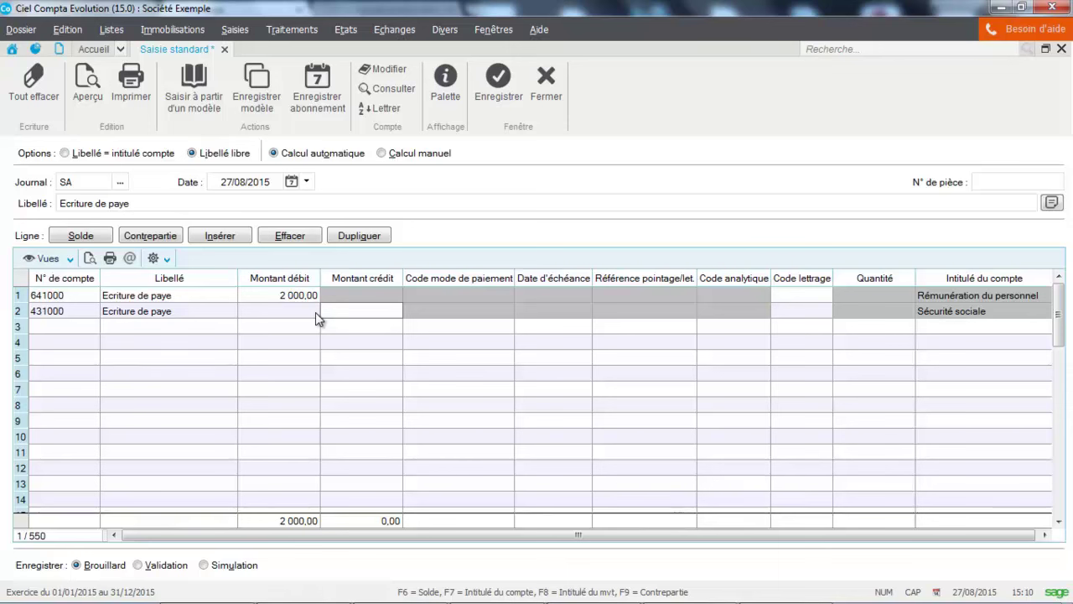
text(200)
key(Return)
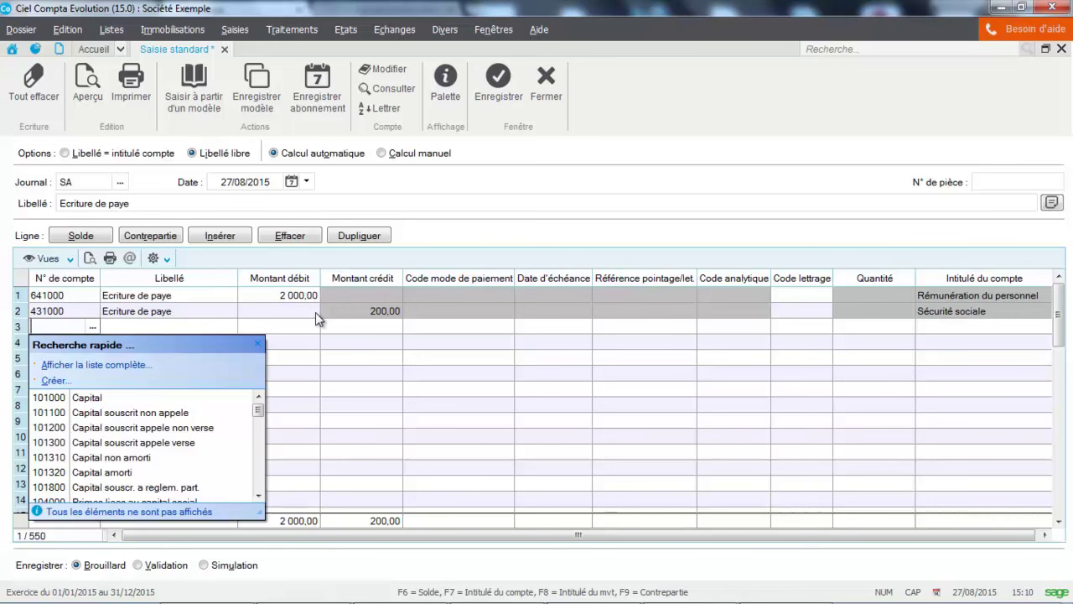
- Fill line 3 with the MEDERIC account 437300 and a credit amount of 100,00
text(437000)
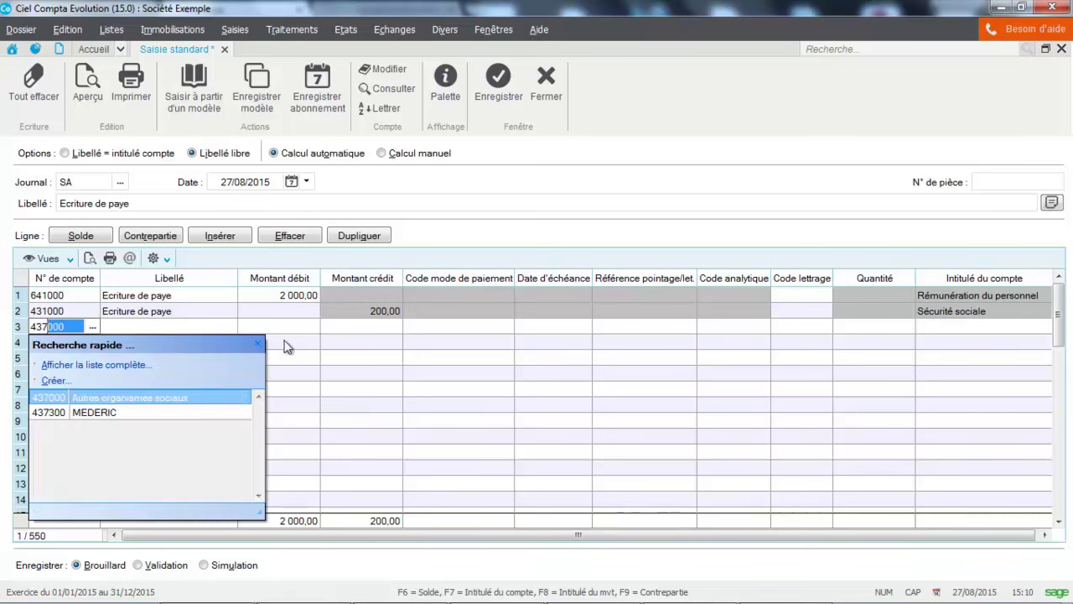
click(172, 413)
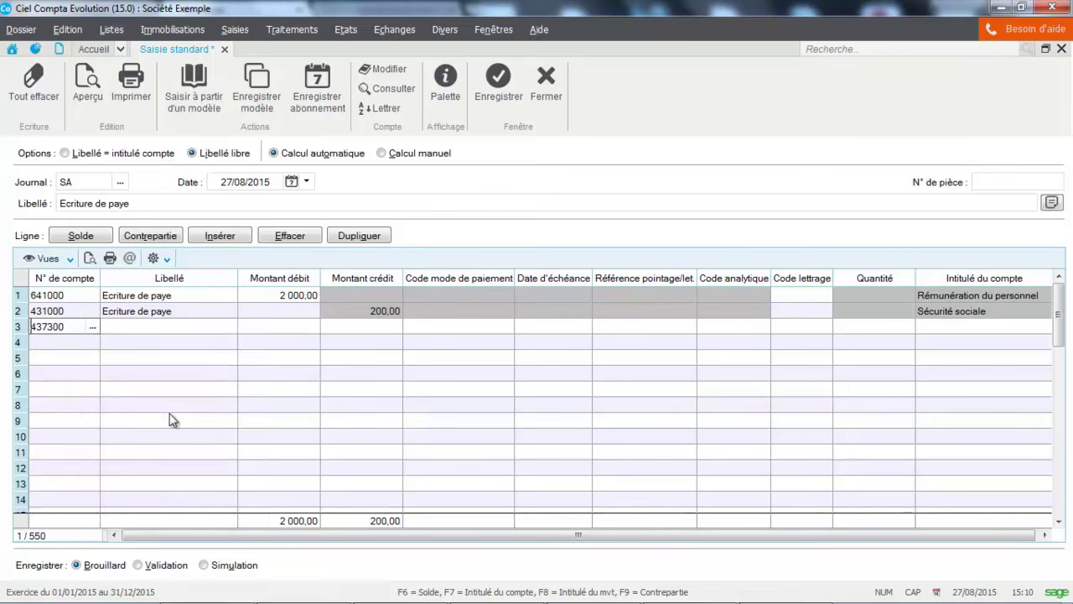
key(Tab)
key(Tab)
key(Tab)
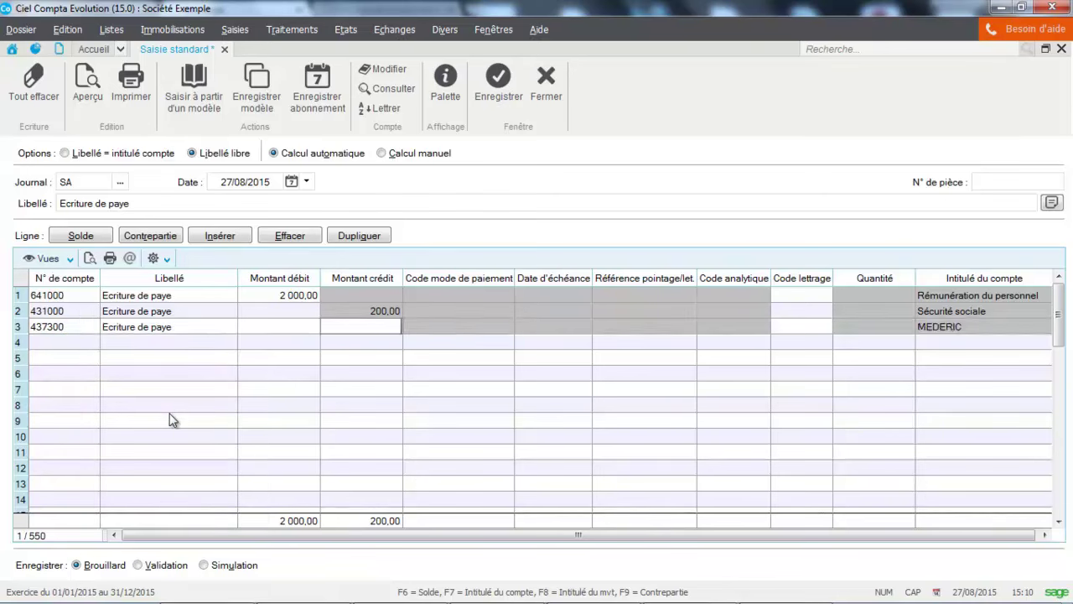
text(100)
key(Return)
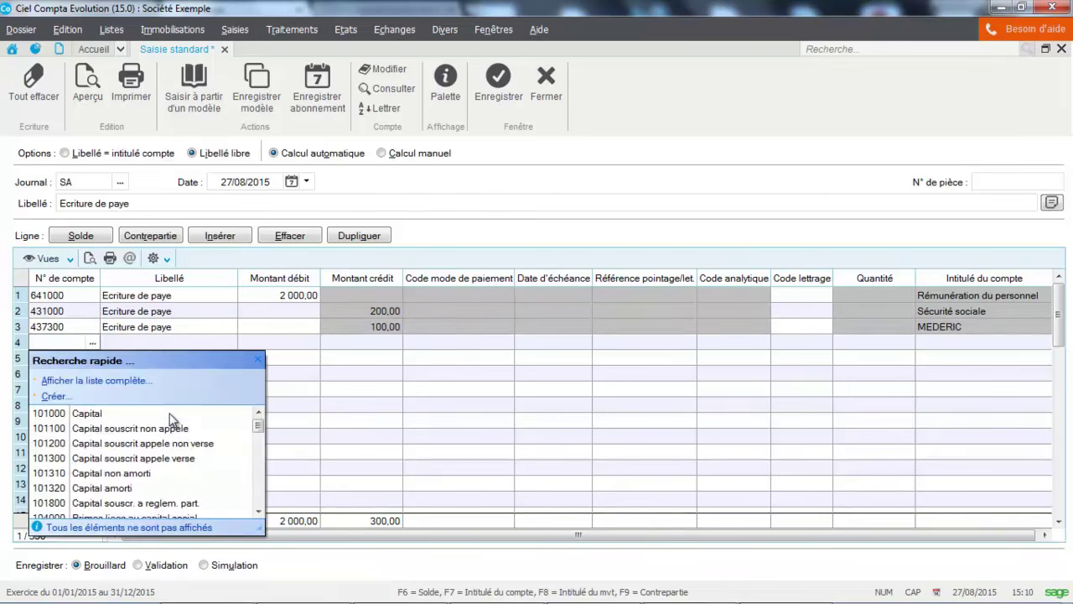
- Fill line 4 with account 437000, Autres organismes sociaux, and a credit amount of 50,00
text(437000)
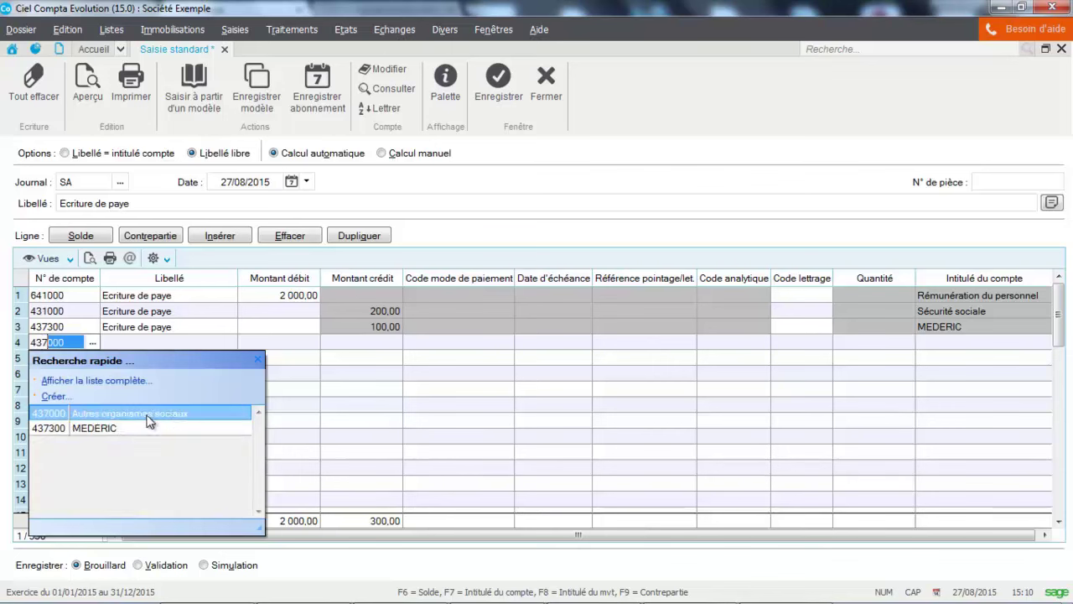
key(Return)
key(Tab)
key(Tab)
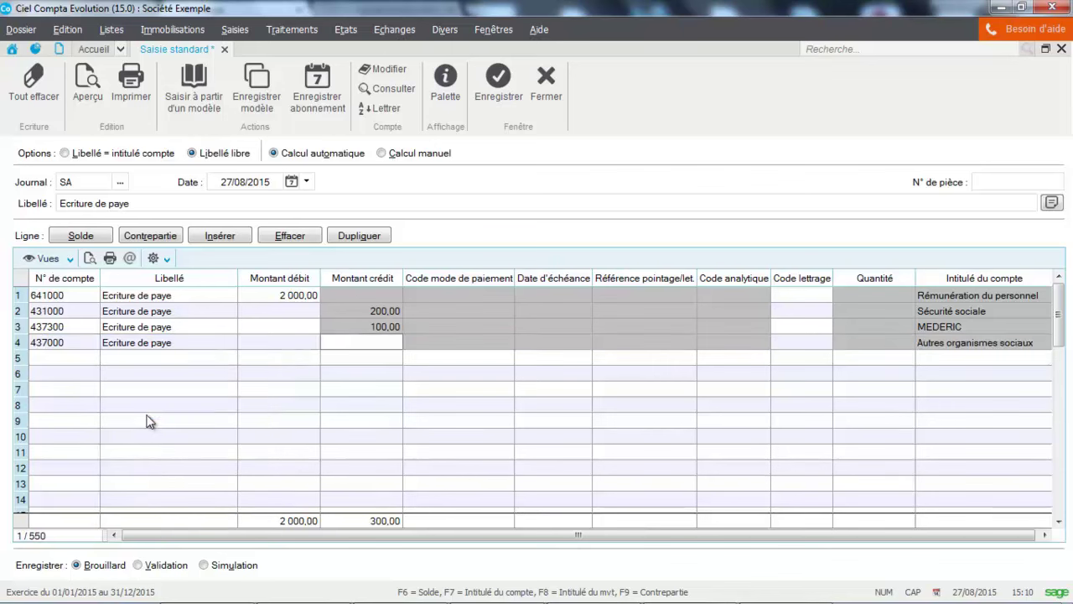
text(50)
key(Return)
- Add line 5 on account 421000, using the automatic calculation for the balancing credit
text(4)
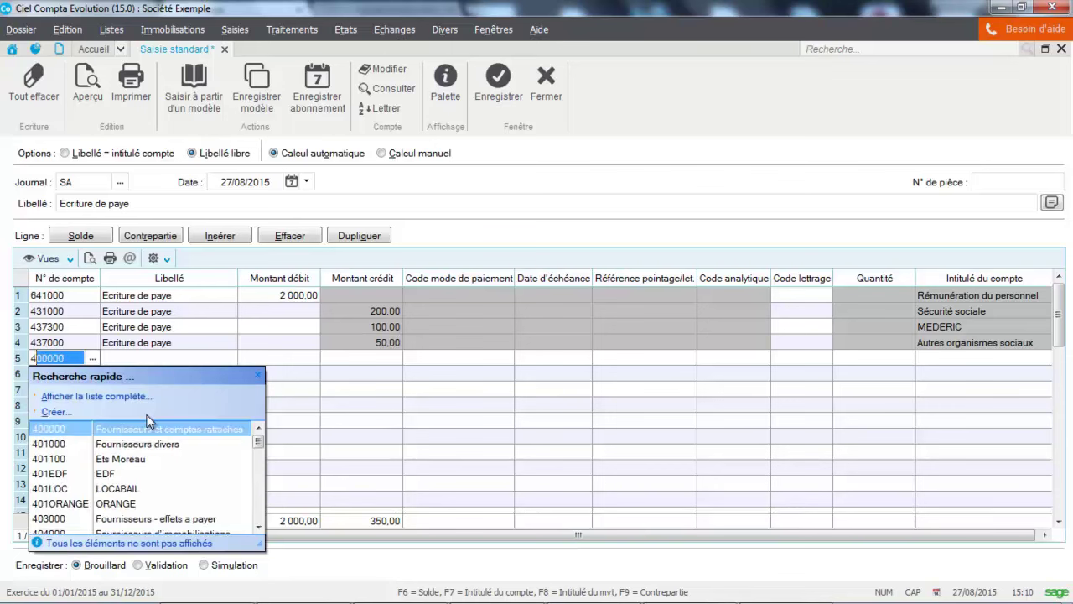
text(21)
key(Escape)
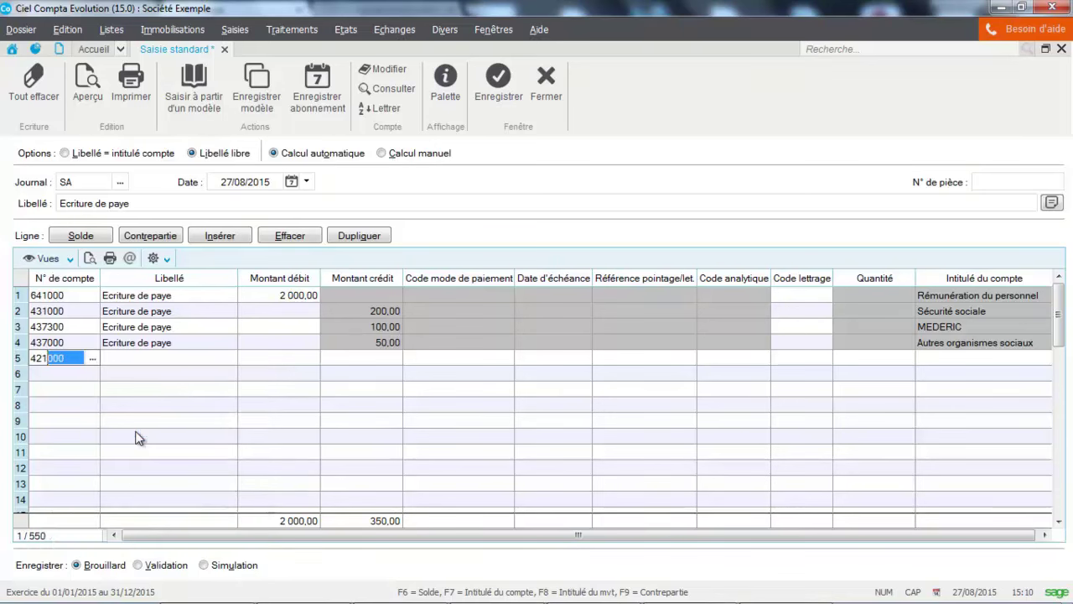
key(Return)
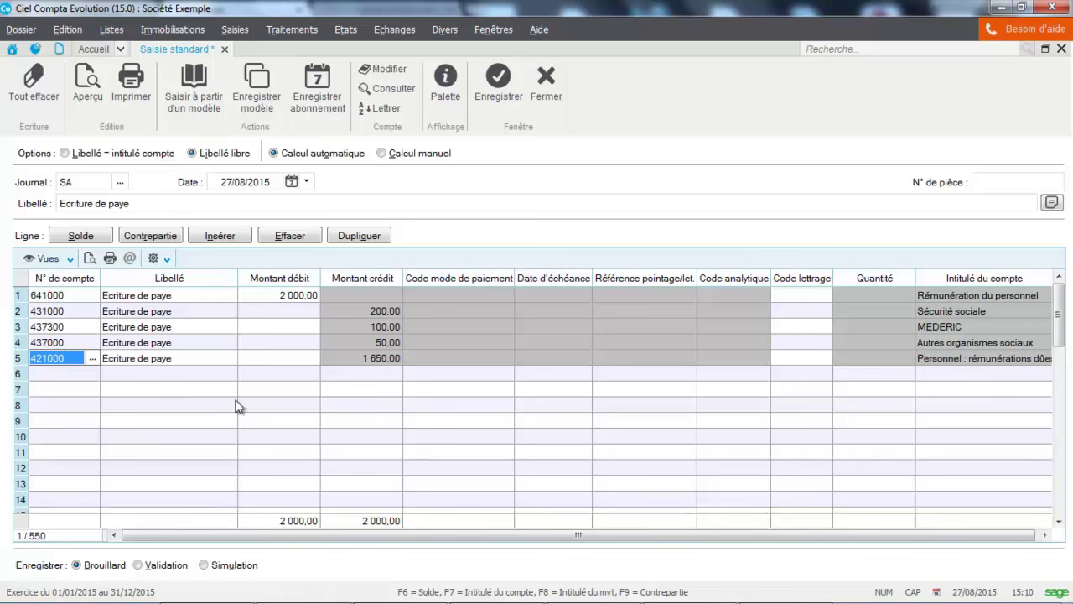
- Save the completed entry as an entry template named "Ecriture de paye"
right_click(198, 336)
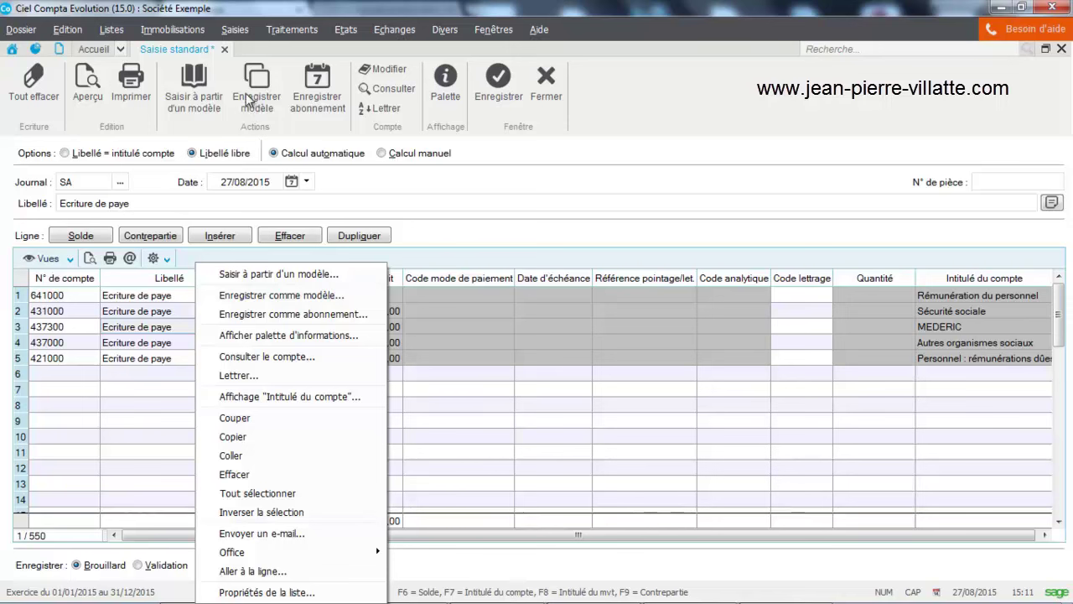
click(216, 298)
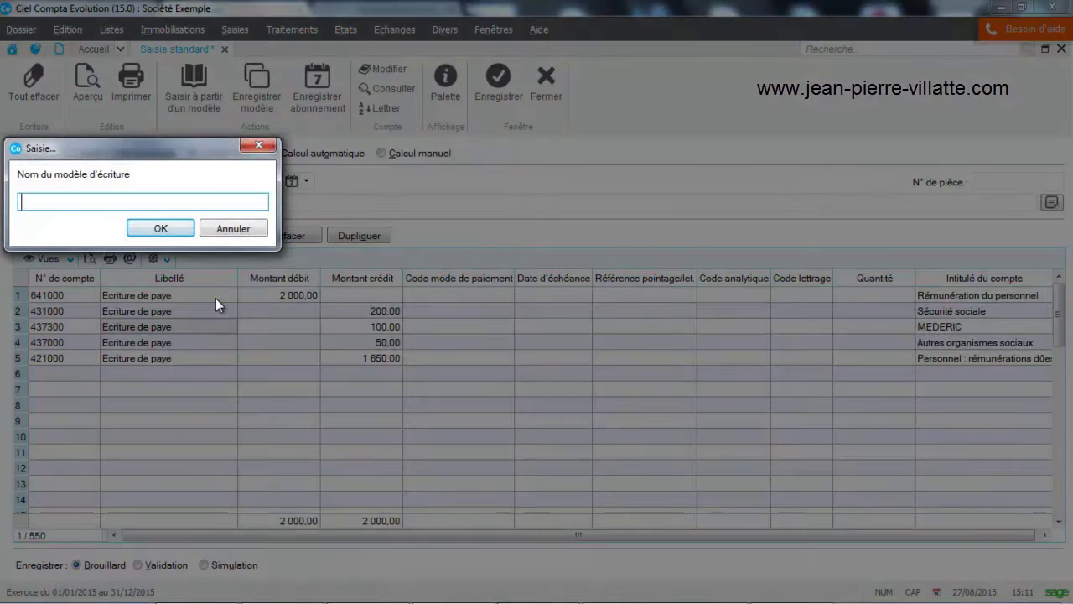
text(eC)
key(BackSpace)
key(BackSpace)
text(Ecriture de paye)
click(172, 231)
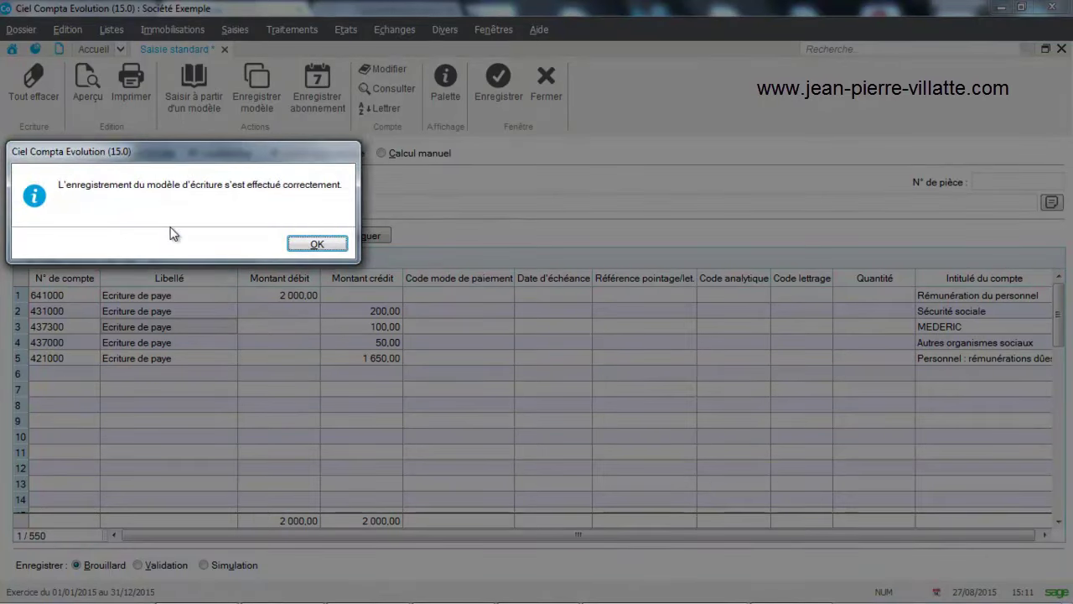
click(312, 244)
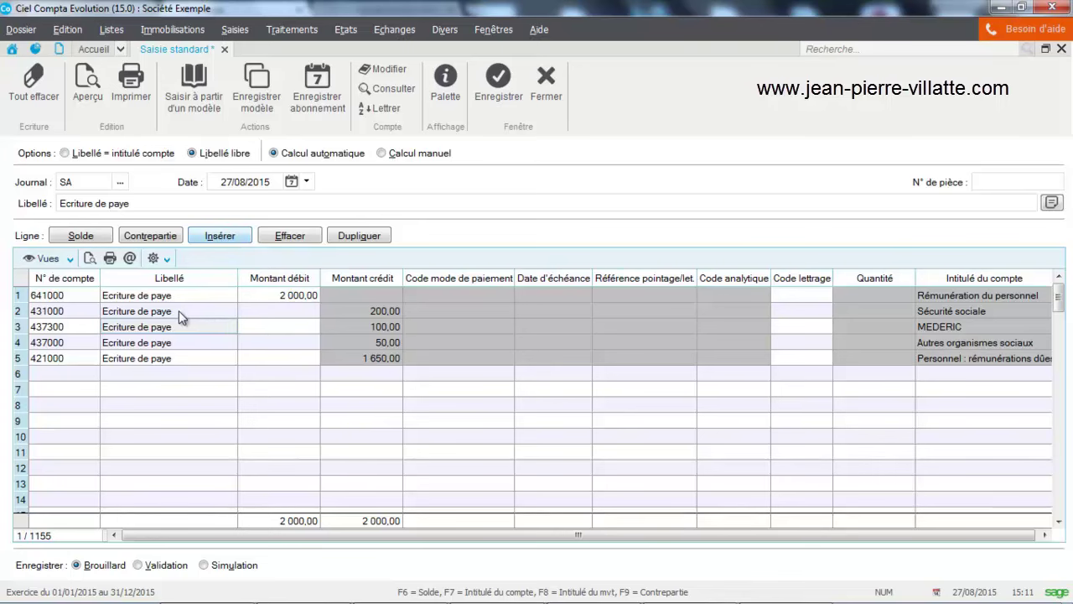
- Clear the whole entry and refill it from the "Ecriture de paye" template, without saving the pending modifications
click(35, 92)
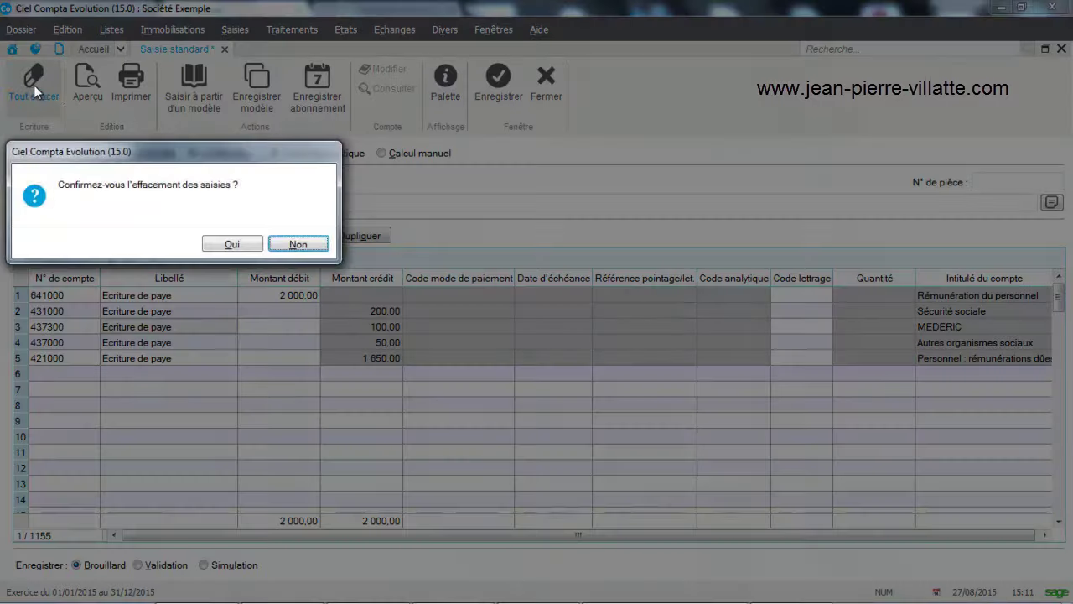
click(226, 242)
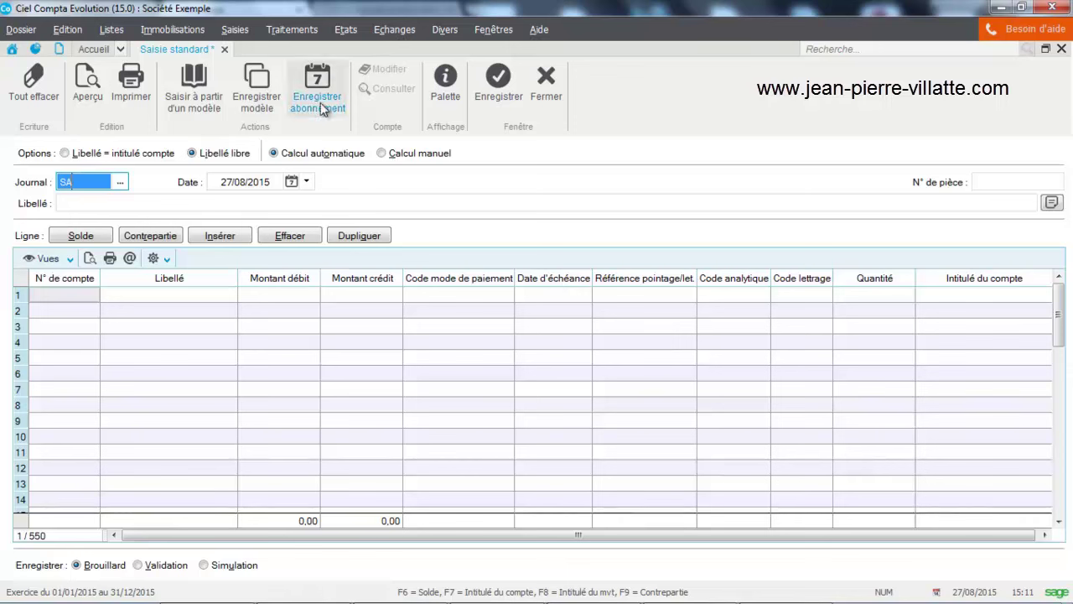
right_click(215, 333)
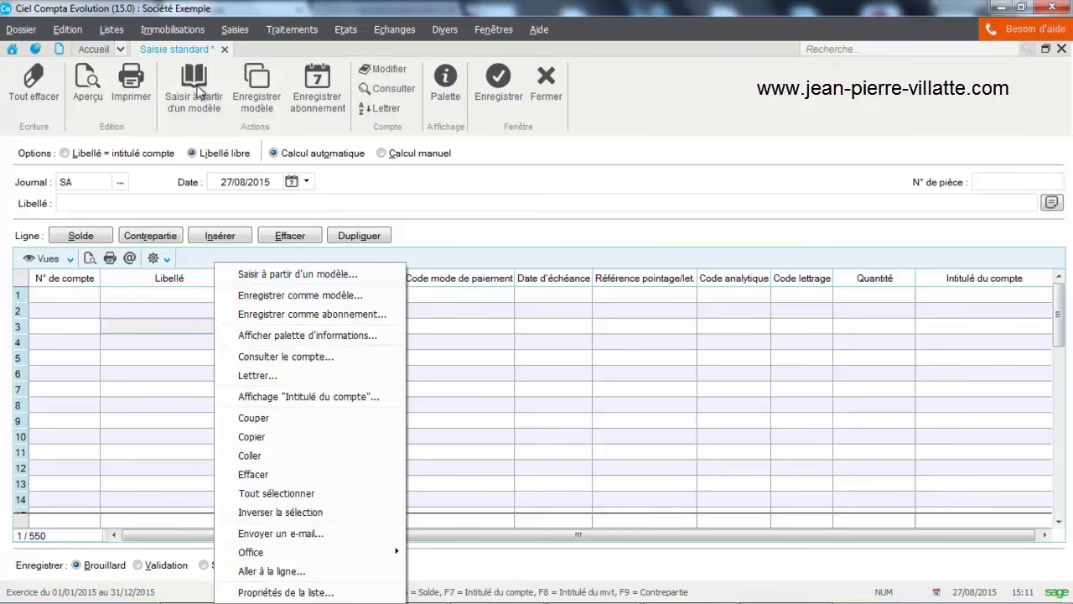
click(247, 282)
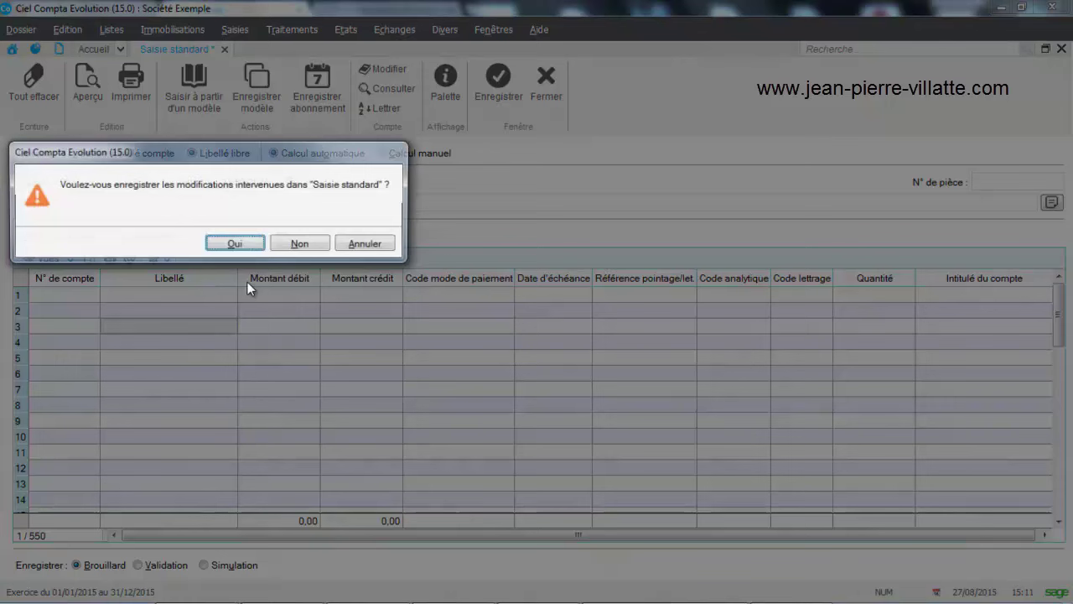
click(292, 246)
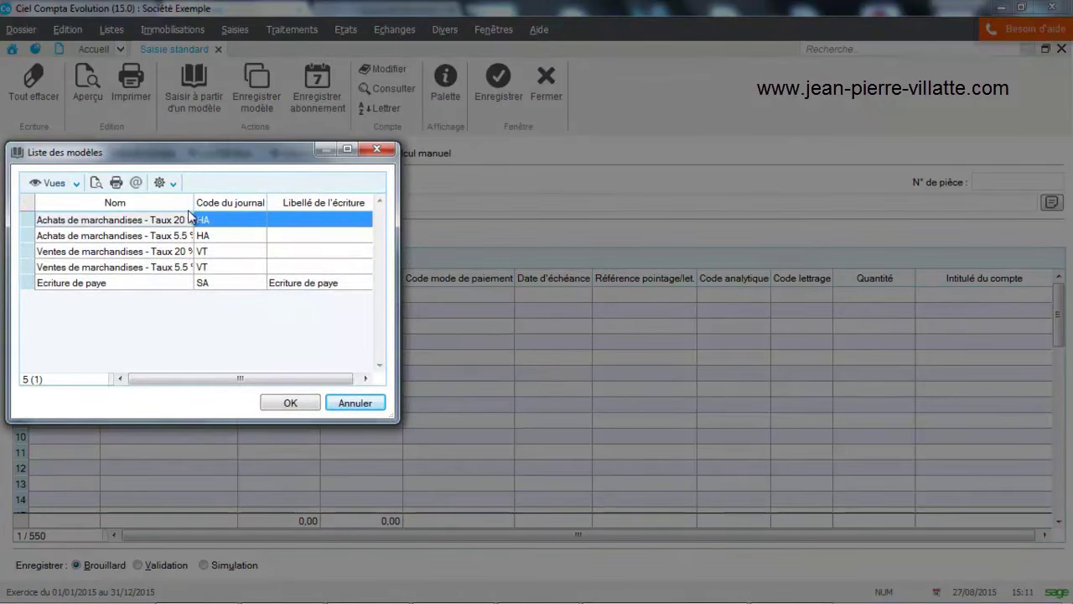
click(97, 285)
click(282, 403)
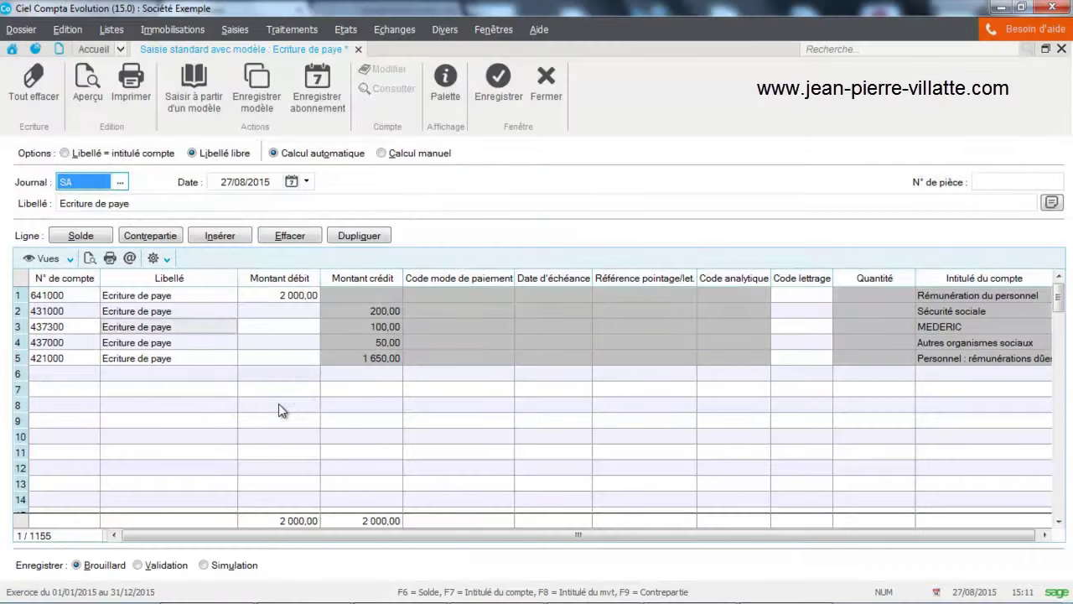
- Change the entry's label to "Ecriture de paye septembre" so it applies to all the entry's lines
click(165, 203)
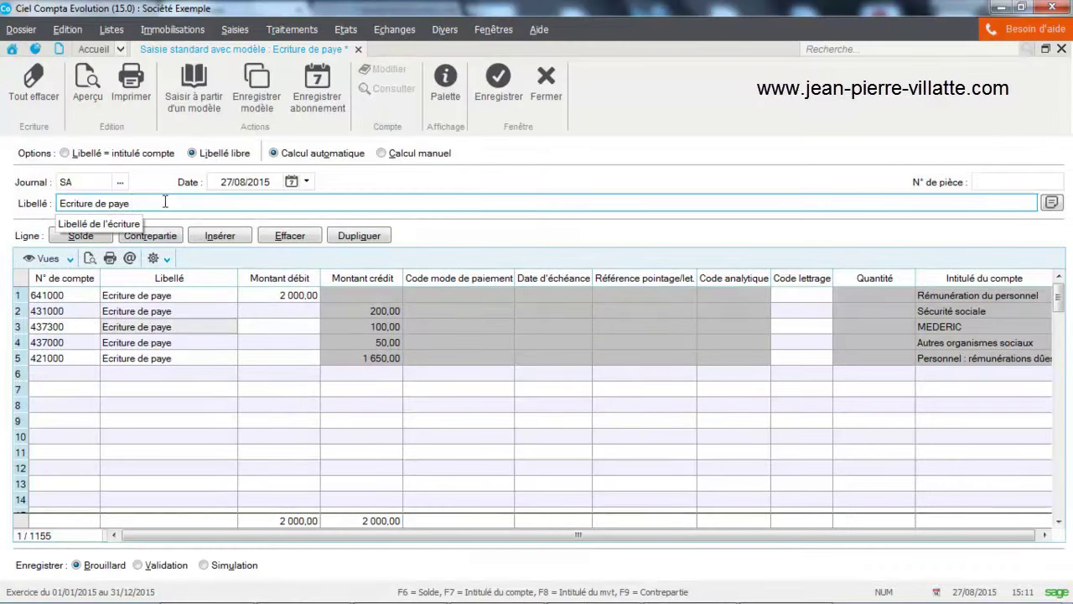
text(s)
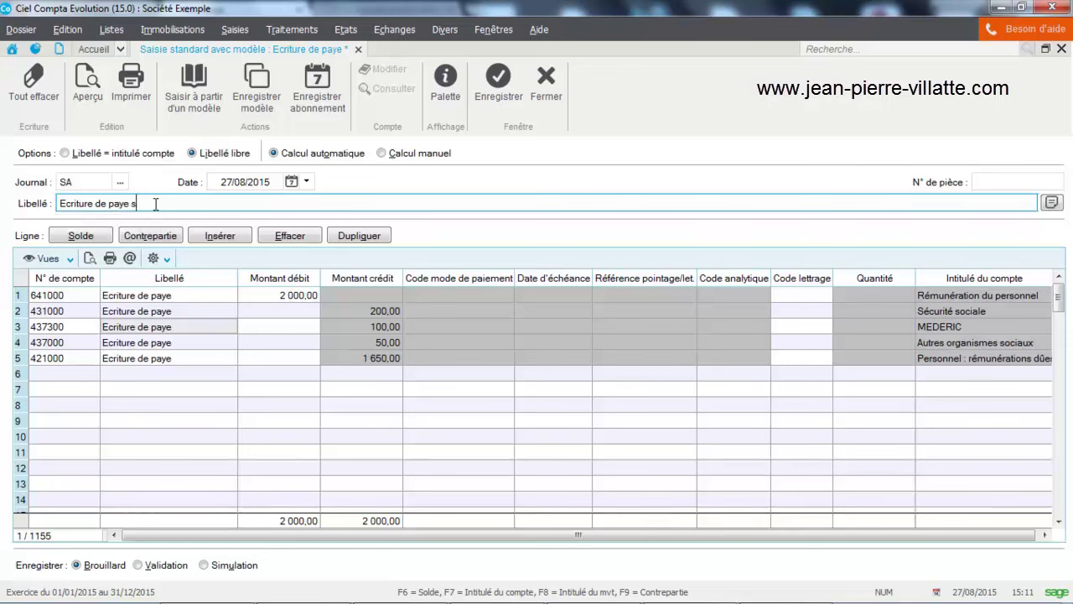
text(eptembre)
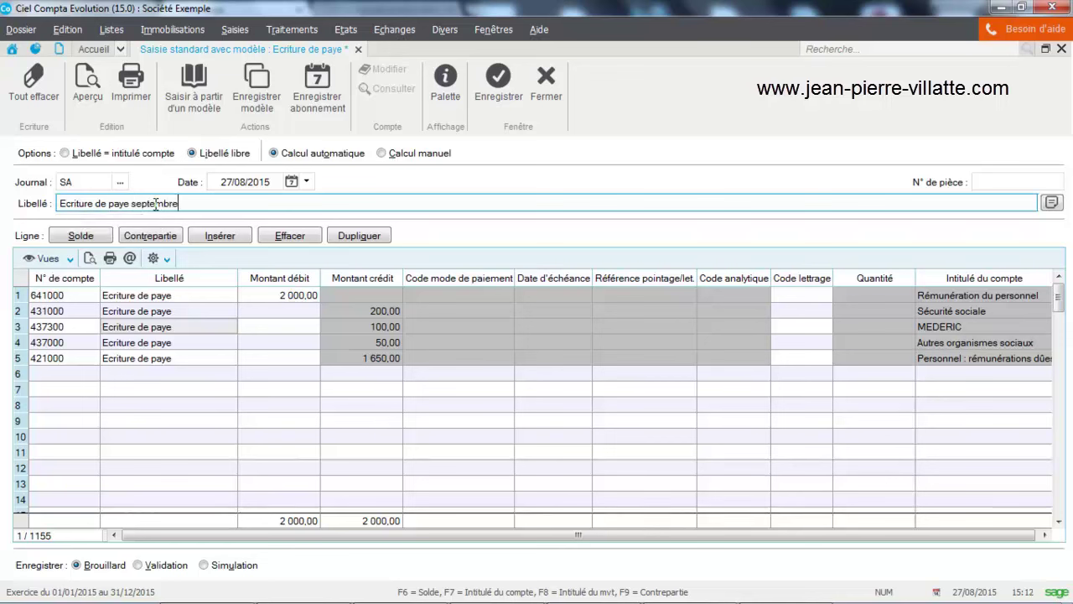
key(Tab)
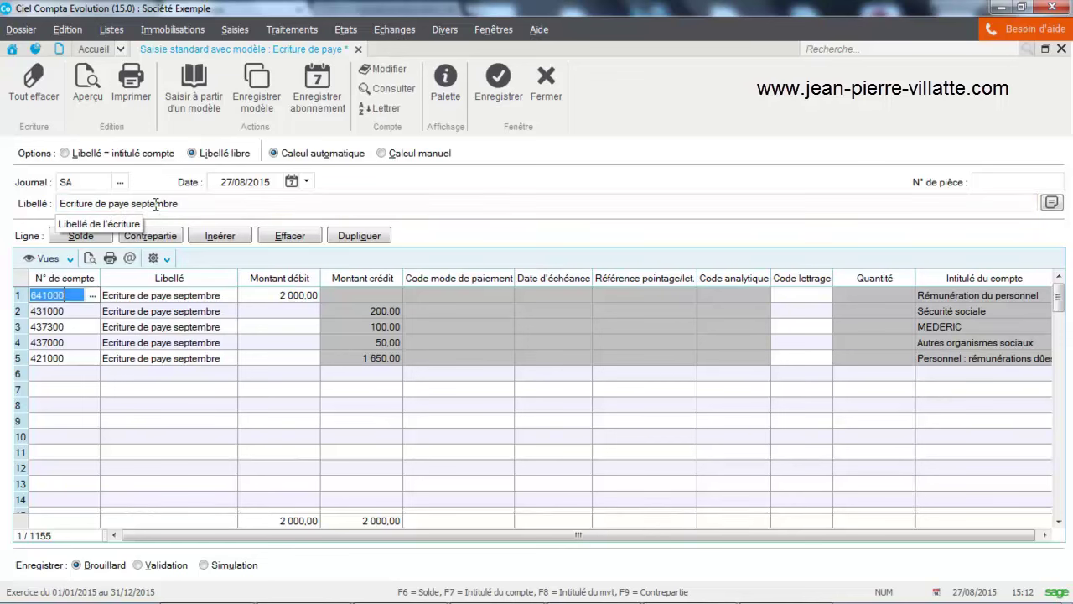
- Set the debit amount of line 1, account 641000, to 2 100,00
click(279, 296)
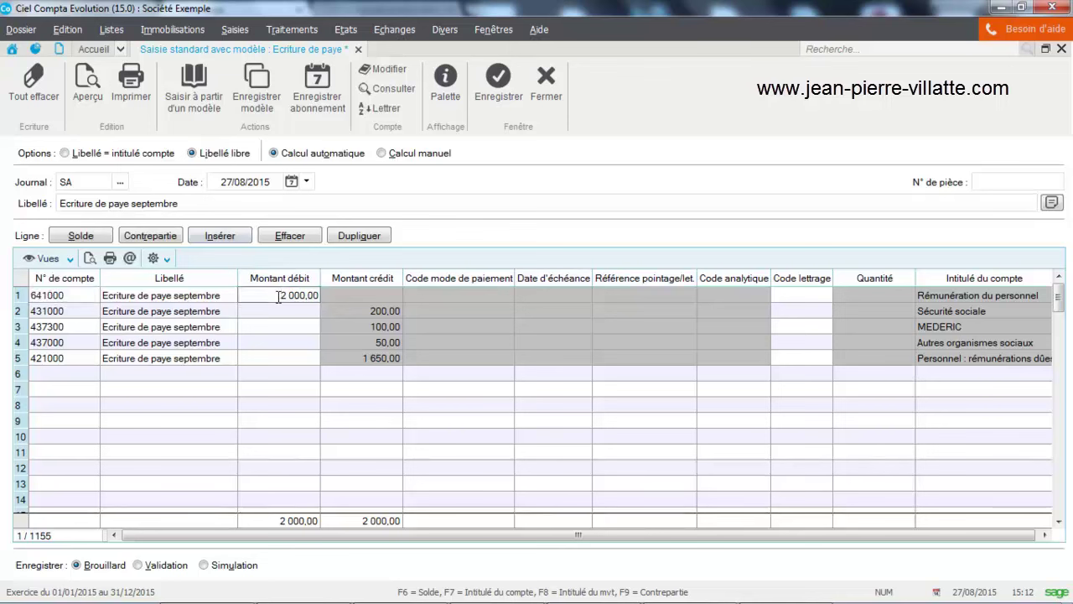
key(Delete)
key(Caps_Lock)
text(2 1)
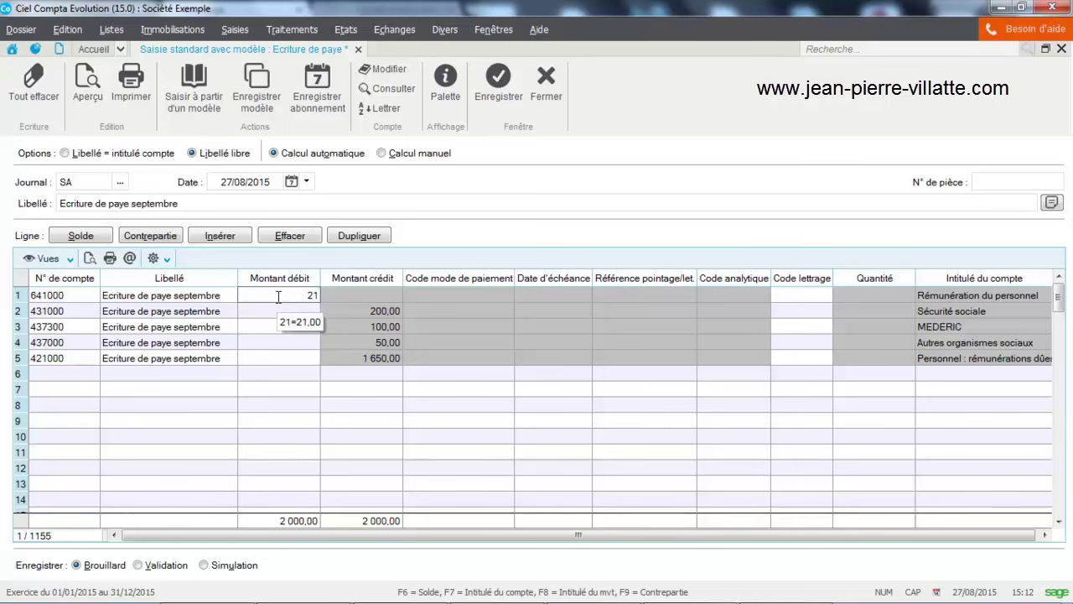
text(00)
key(Return)
click(366, 313)
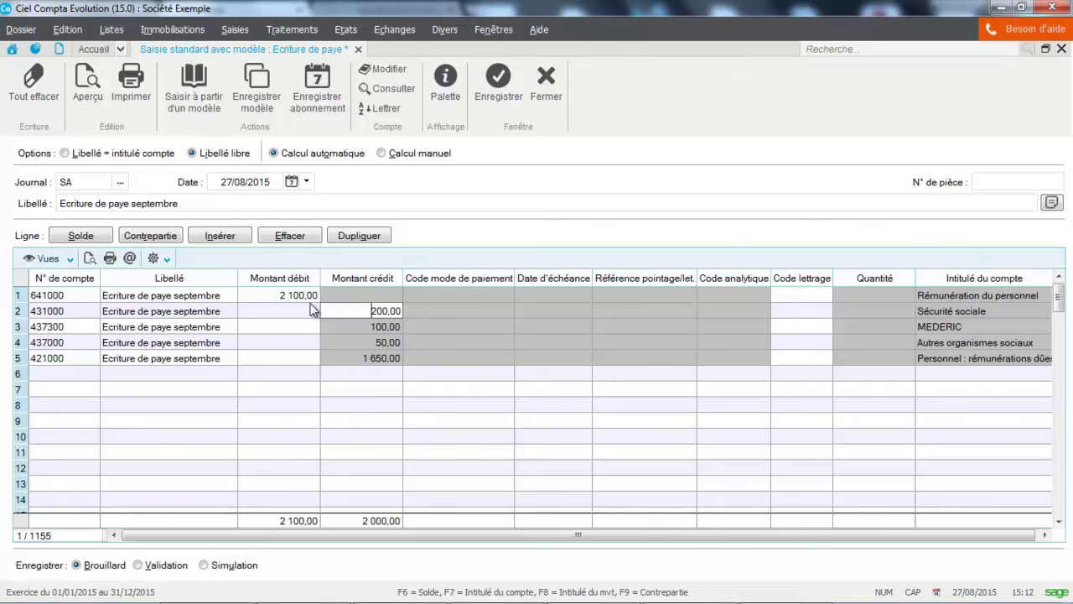
- Clear the whole entry and close the Saisie standard window without saving the modifications
click(27, 81)
click(248, 250)
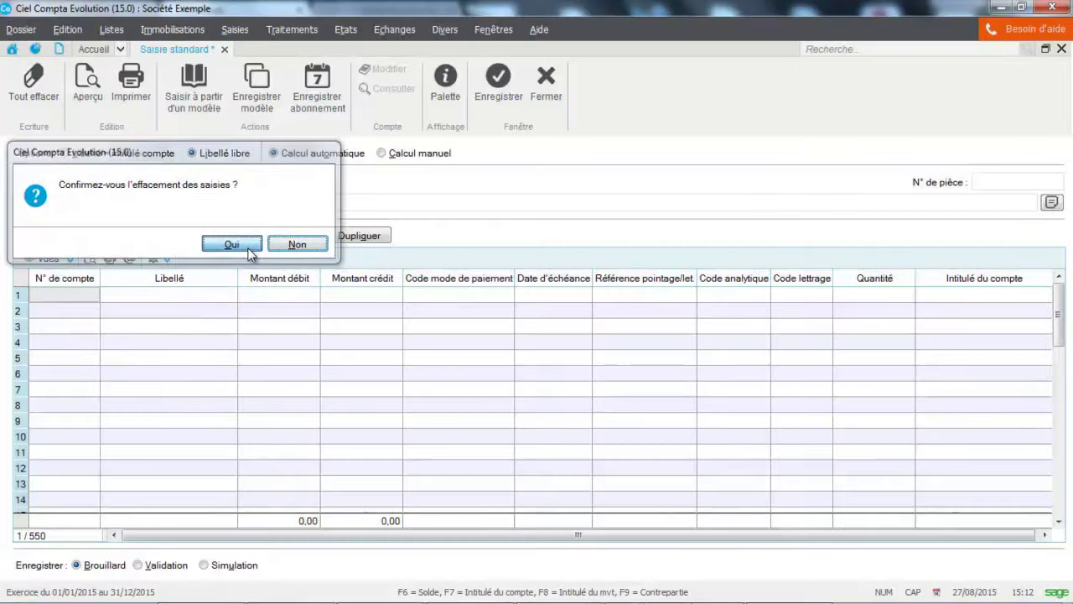
click(549, 84)
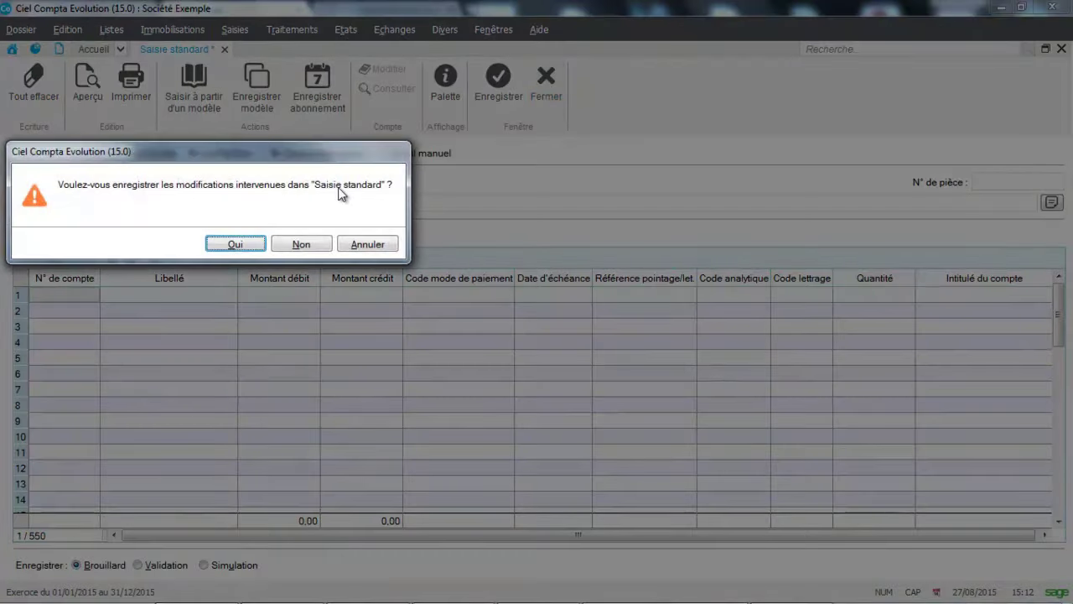
click(302, 244)
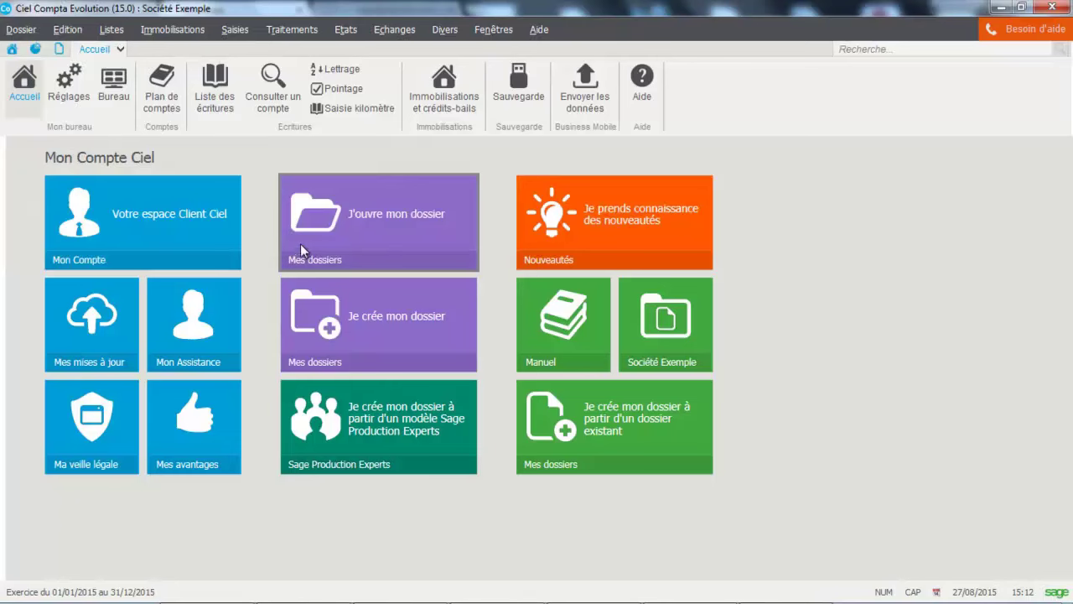
- Open the list of Modèles/abonnements and review the client invoice, supplier invoice, Encaissement and Paiement templates
click(111, 30)
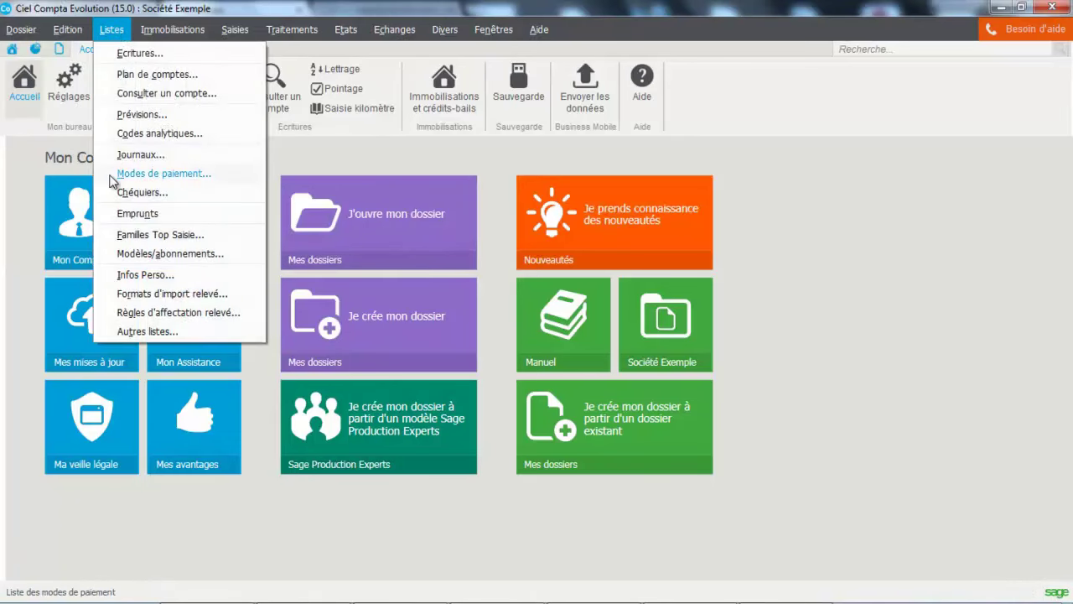
click(122, 254)
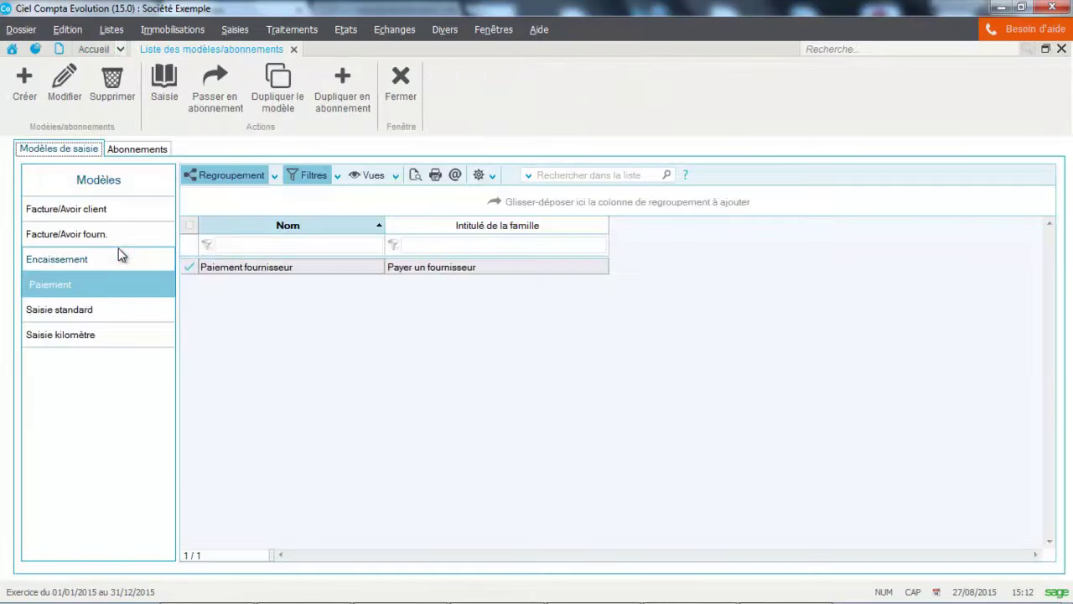
click(90, 211)
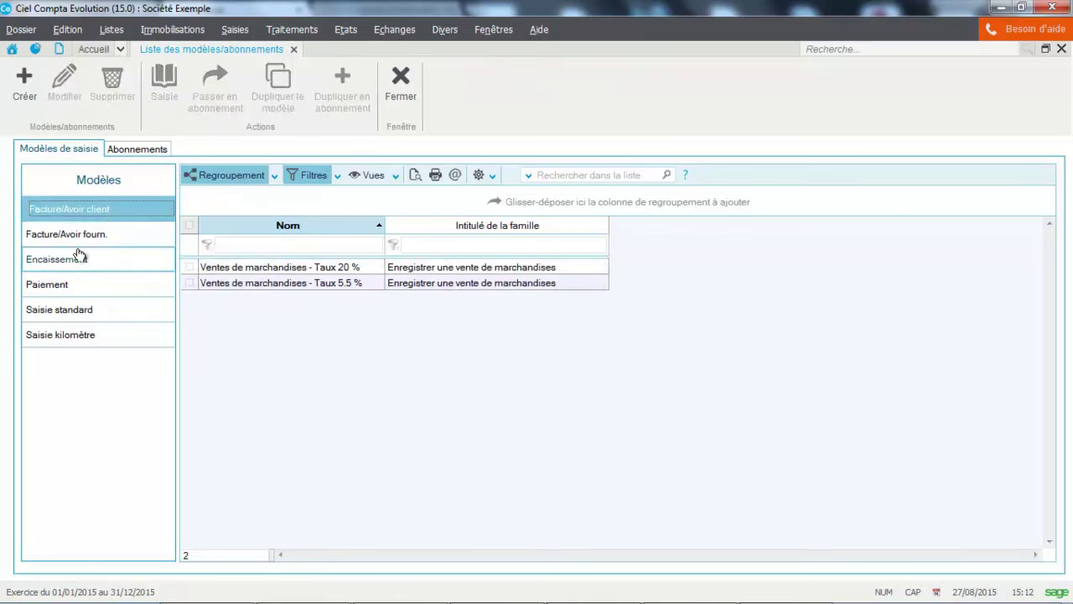
click(80, 237)
click(76, 260)
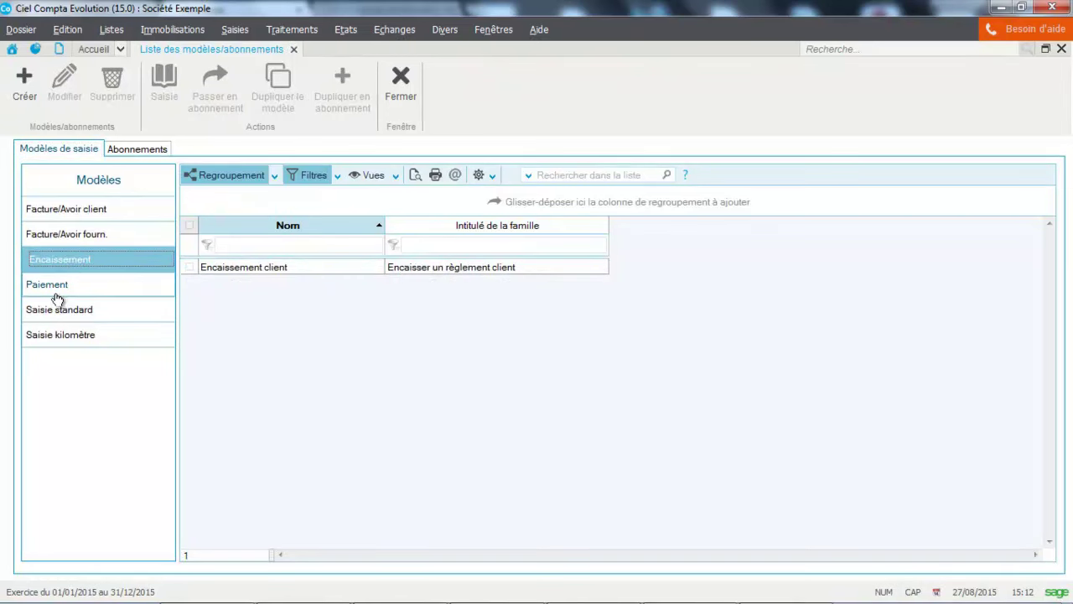
click(56, 289)
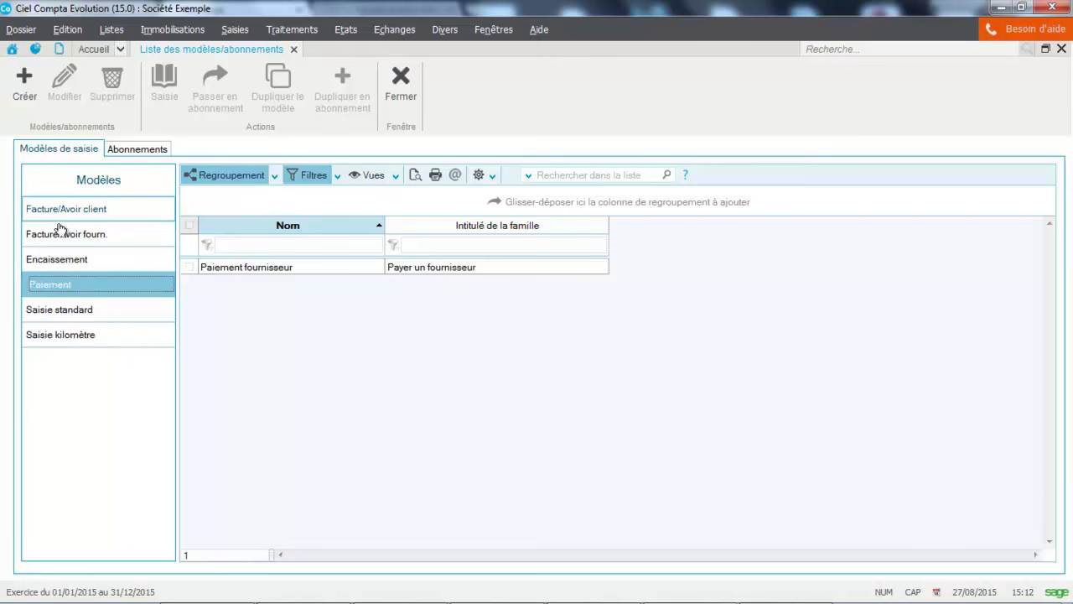
- Delete the "Ecriture de paye" template from the Saisie standard templates
click(55, 311)
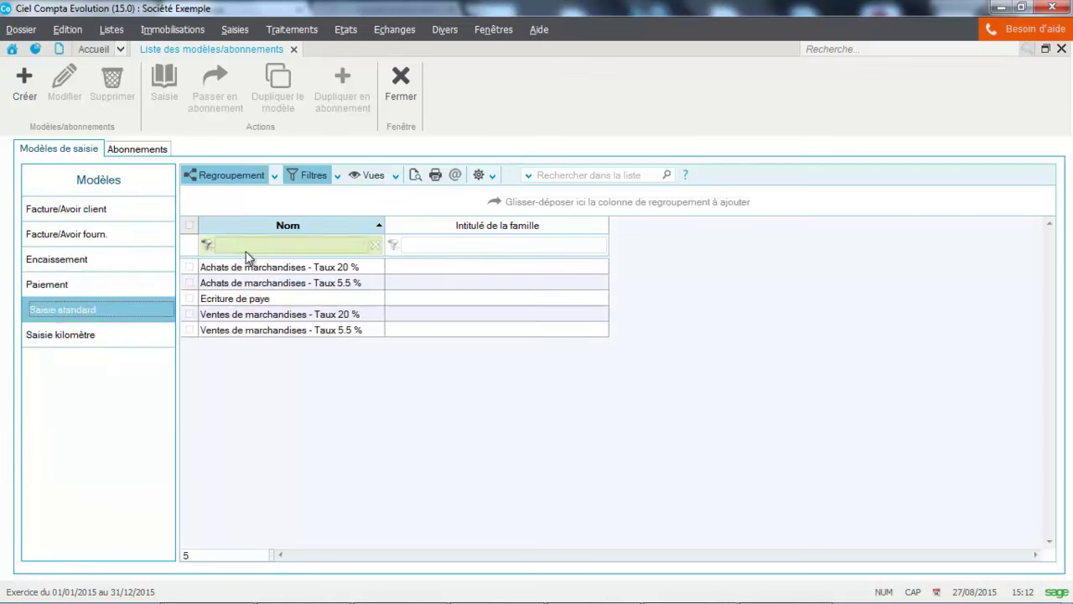
click(242, 299)
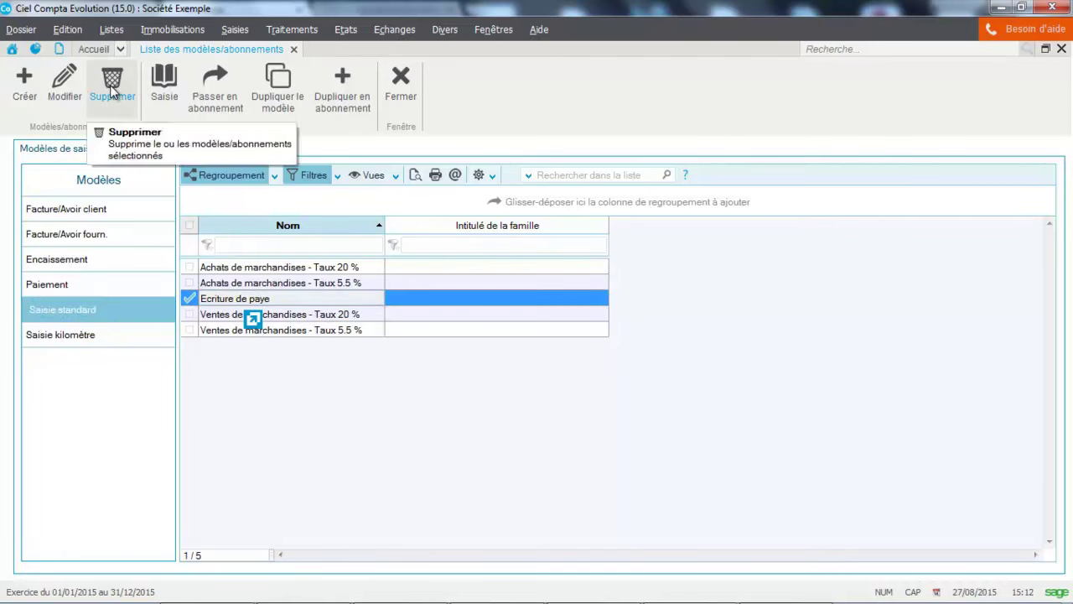
click(113, 87)
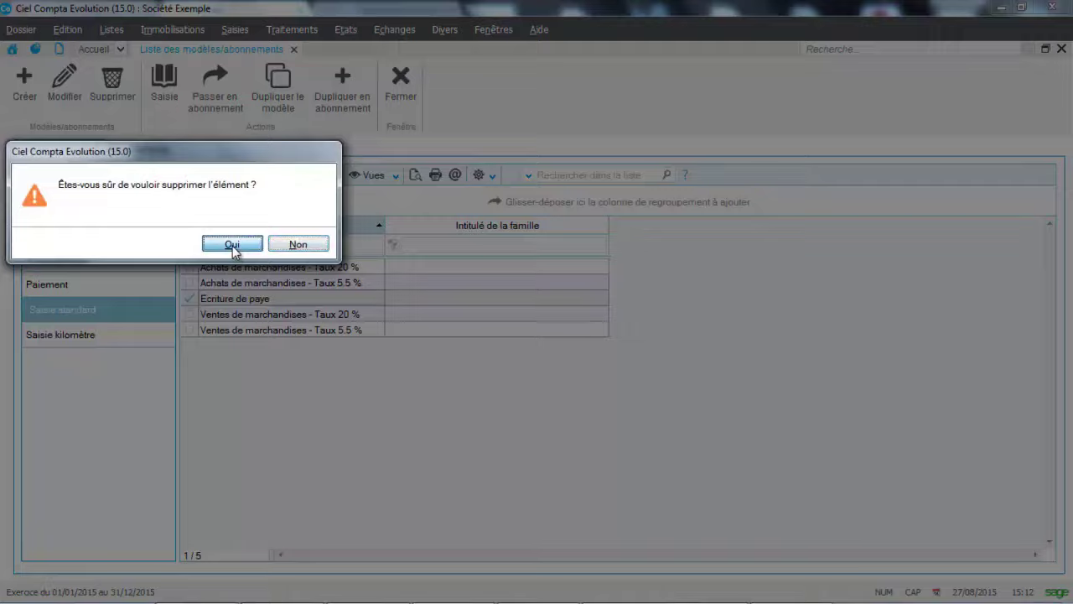
click(233, 246)
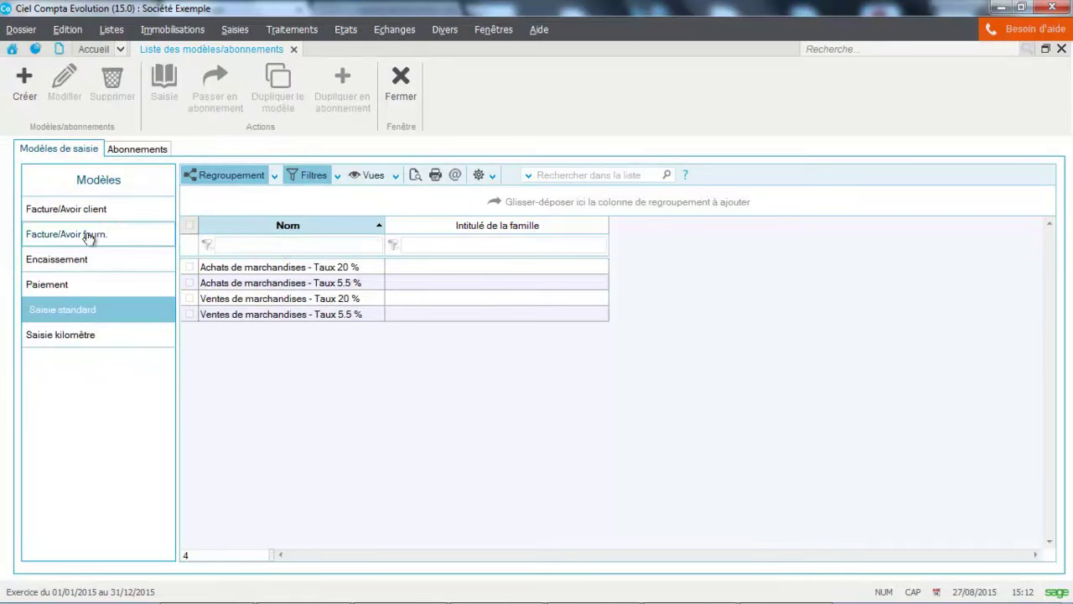
- Create a new Saisie standard template named "PAYE" without a family, using the SA (Salaires) journal
click(24, 93)
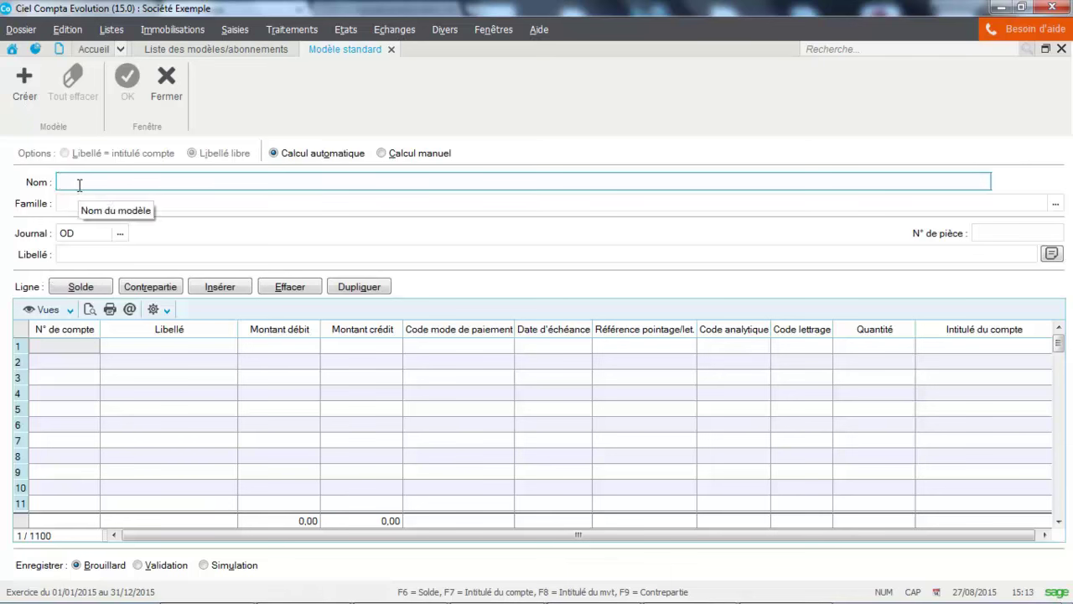
text(PA)
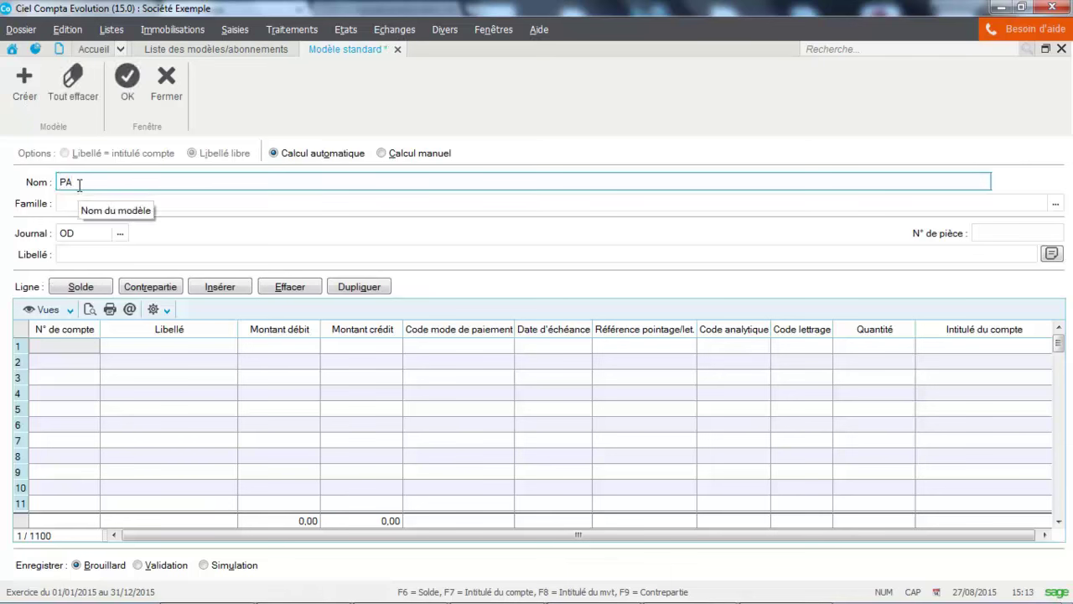
text(YE)
key(Tab)
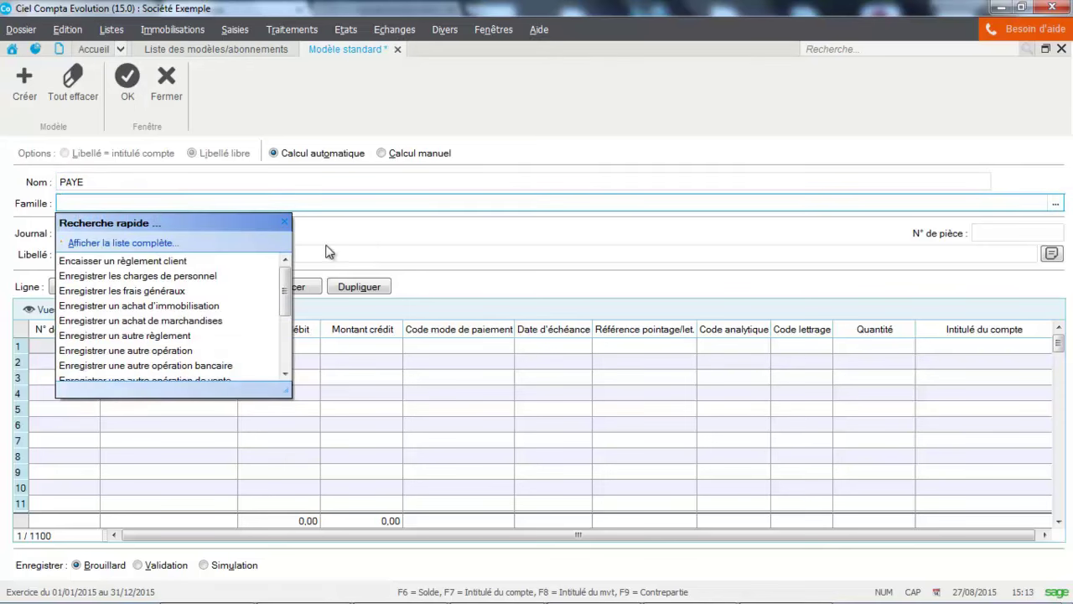
click(286, 222)
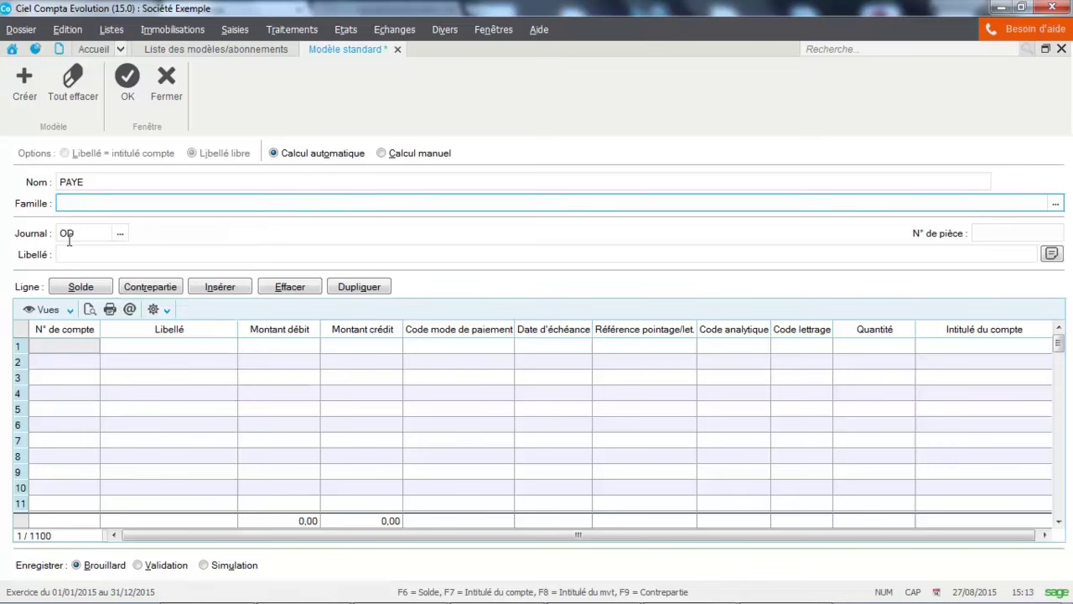
click(120, 233)
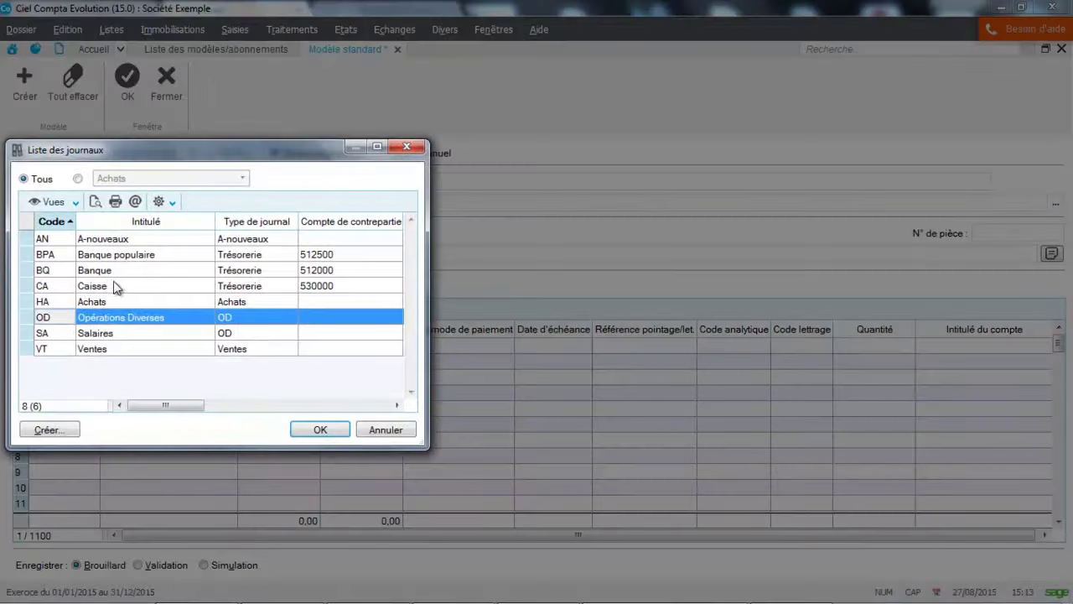
double_click(89, 334)
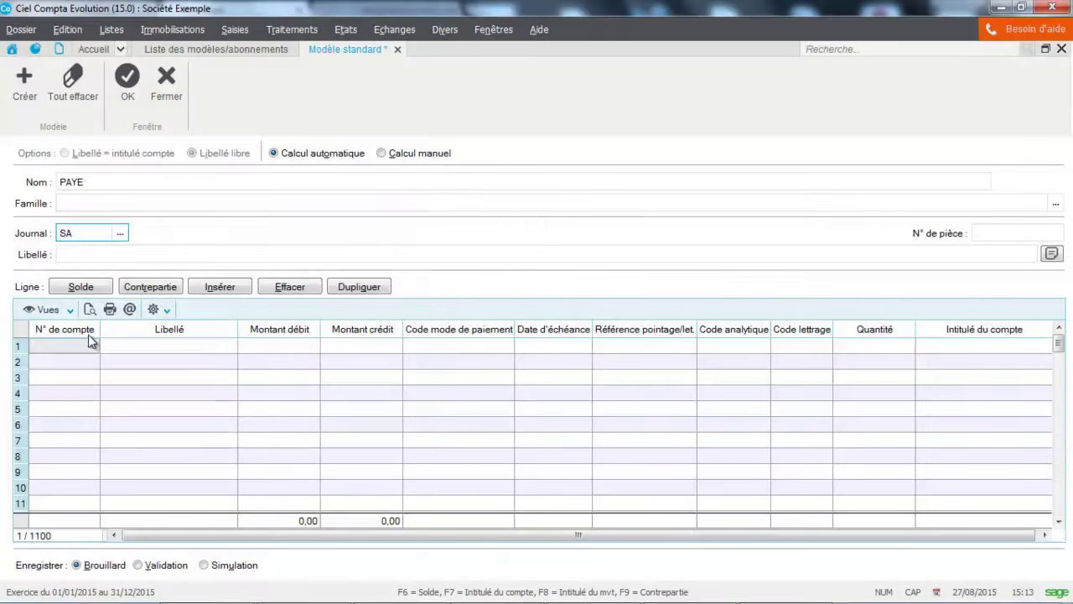
- Set the template's entry label to "Ecriture de paye"
click(94, 256)
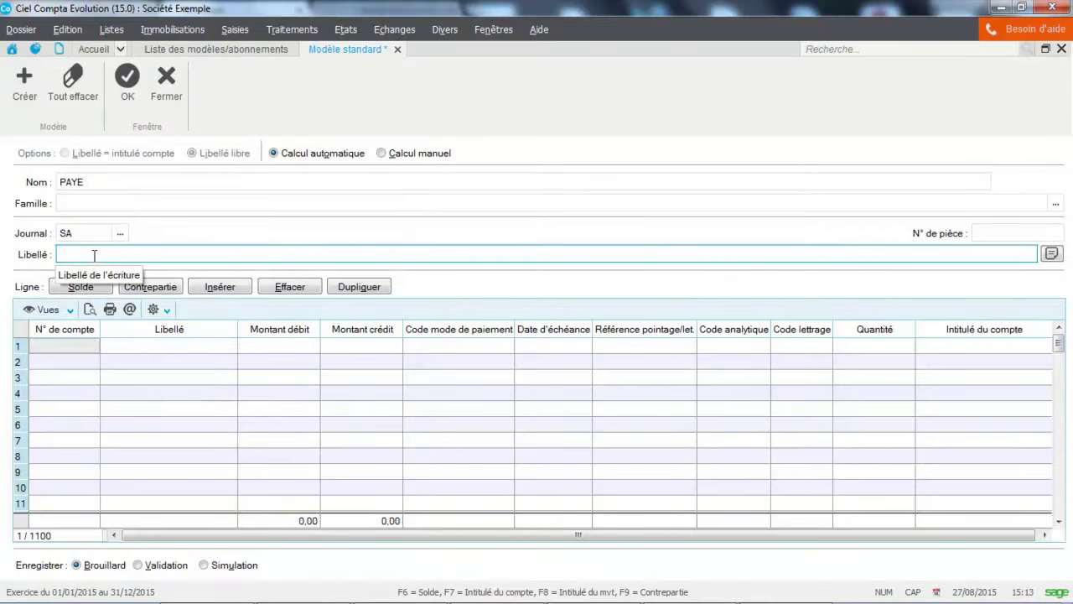
text(eCRITURE D)
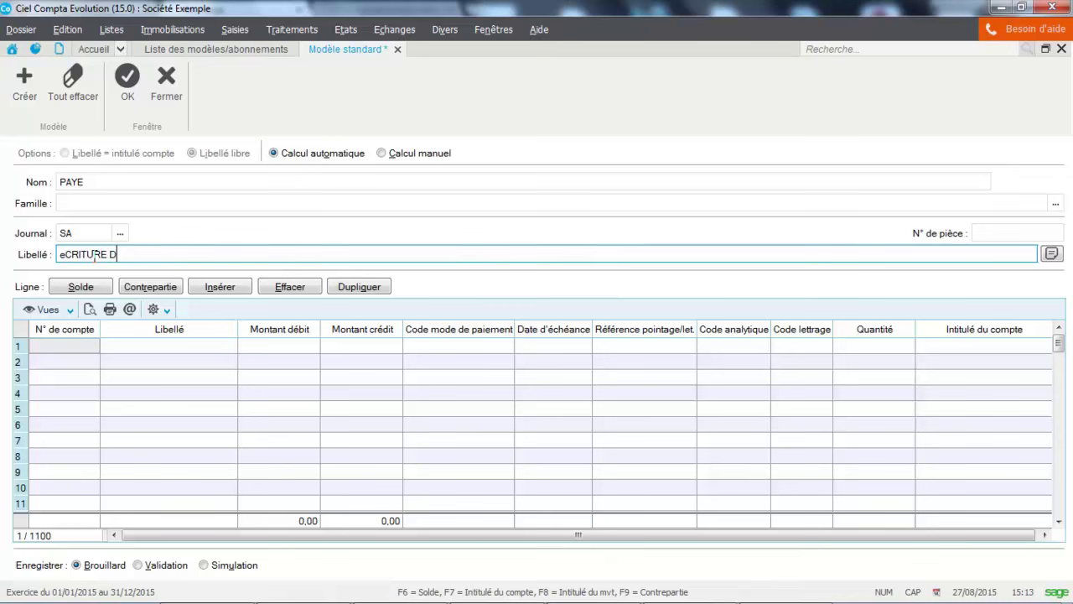
key(BackSpace)
key(BackSpace)
key(BackSpace)
key(BackSpace)
key(BackSpace)
key(BackSpace)
key(BackSpace)
key(BackSpace)
key(BackSpace)
key(BackSpace)
text(Ecriture de paye)
key(Tab)
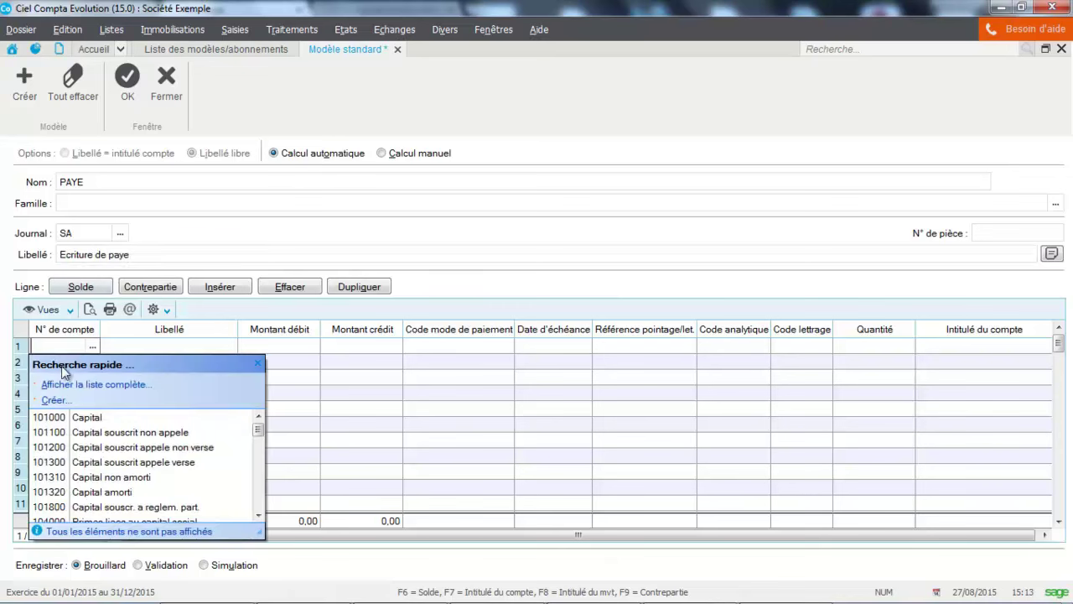
- Enter account 641000, Rémunération du personnel, on line 1 of the template
key(Caps_Lock)
text(641000)
key(Tab)
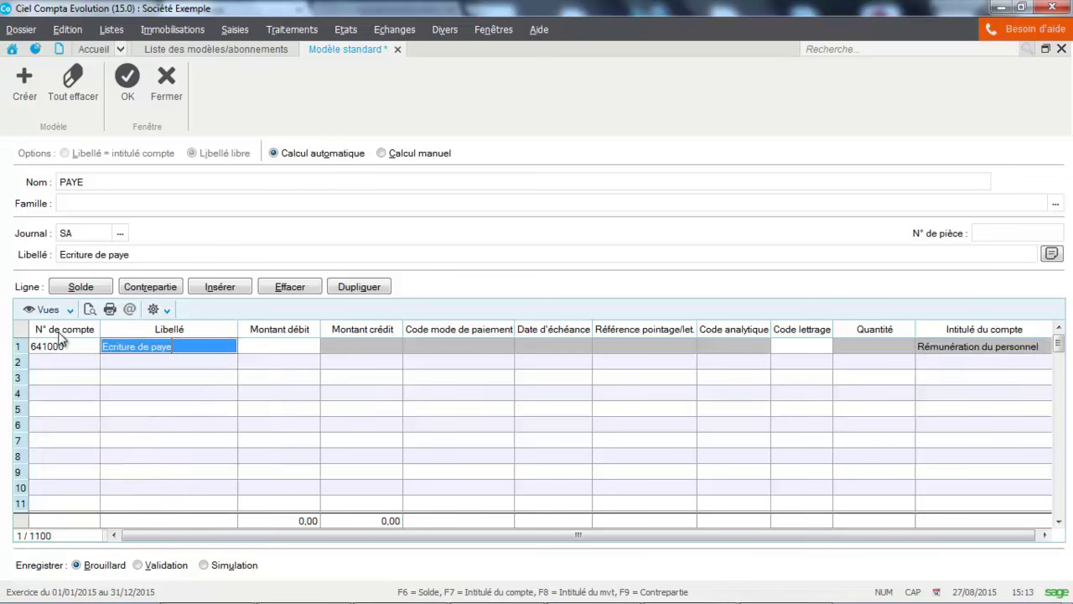